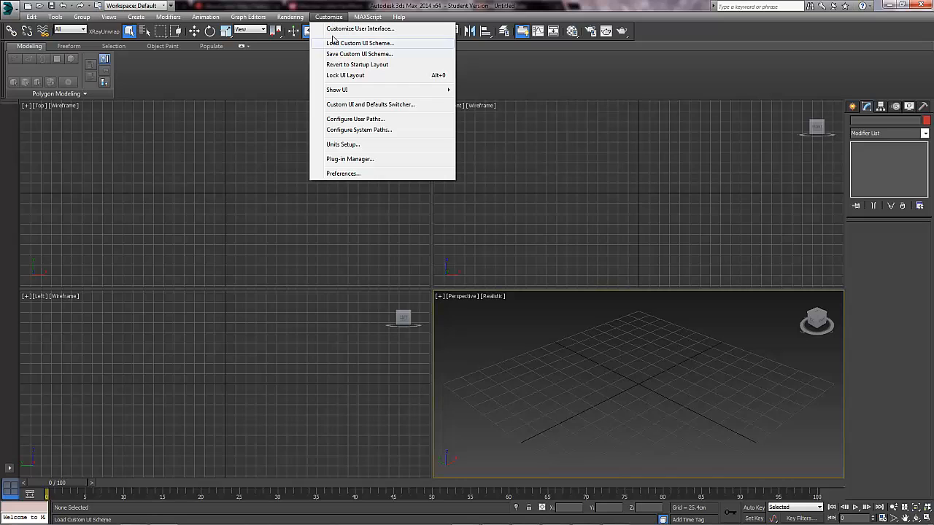
- Confirm metric centimetres as the scene's display units
click(343, 145)
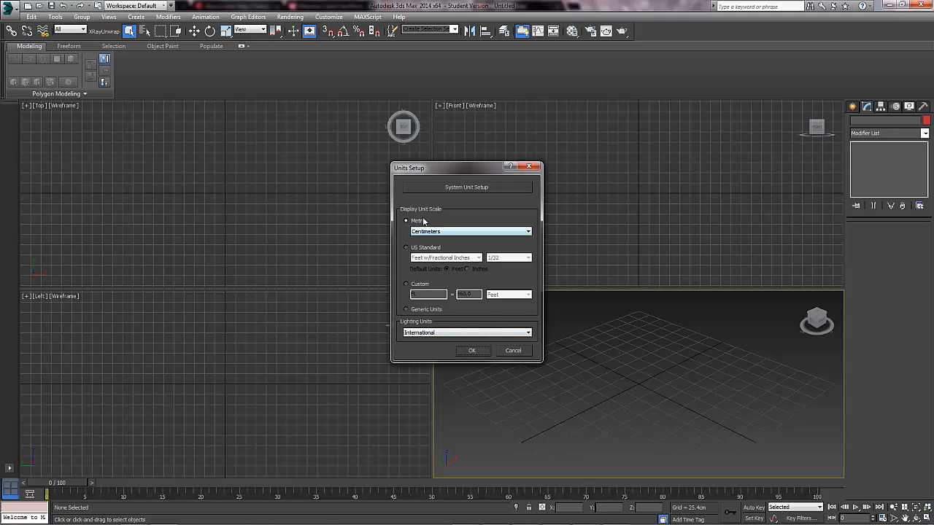
click(472, 350)
- Create a box about 34 cm long, 66 cm wide and 30 cm high near the centre of the perspective grid
click(853, 107)
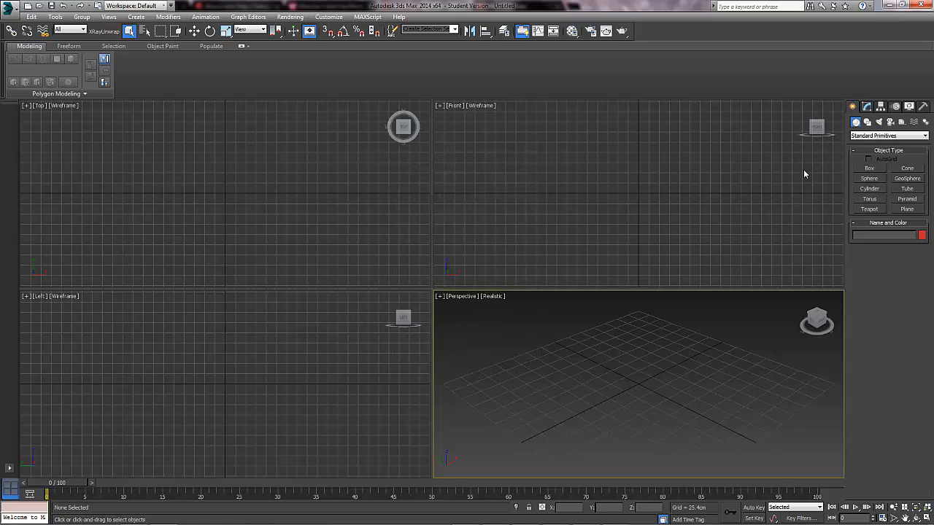
click(870, 168)
drag(625, 389, 643, 367)
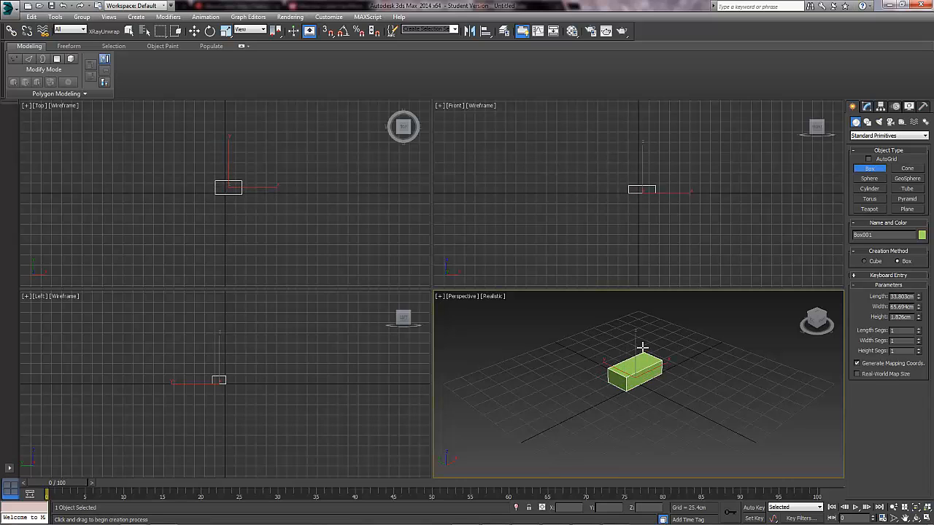
click(638, 343)
middle_drag(642, 343, 630, 353)
scroll(627, 351, up, 4)
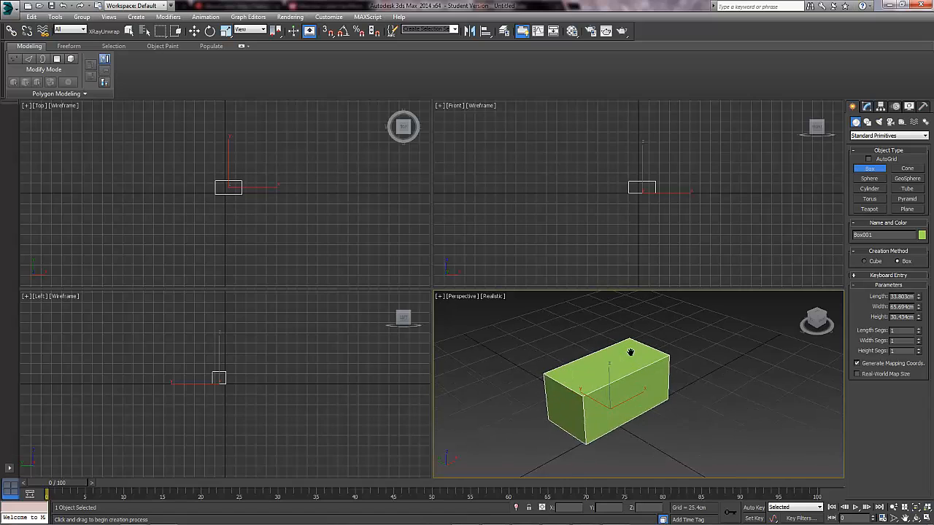
scroll(631, 353, up, 2)
- Set the box's length to 6.4 cm, width to 20 cm and height to 12.2 cm
click(867, 106)
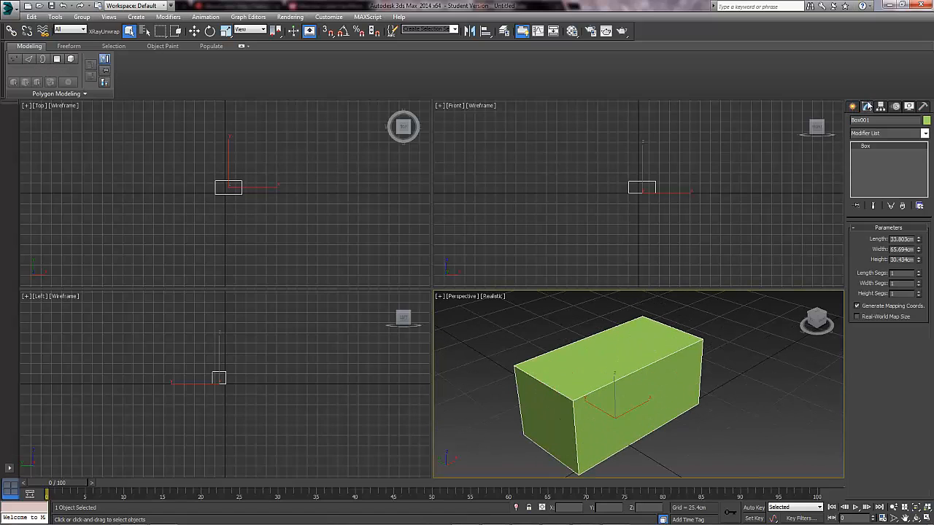
drag(920, 242, 917, 250)
double_click(902, 239)
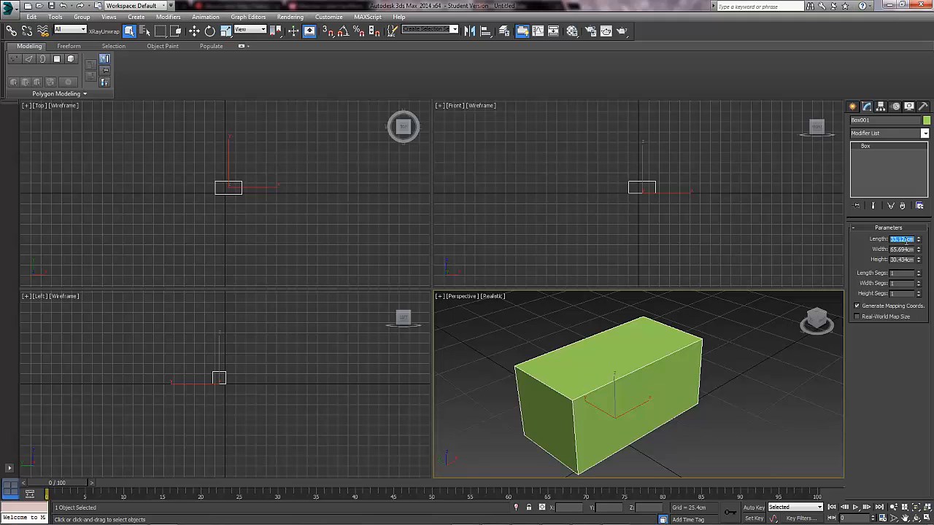
text(6.4)
key(Return)
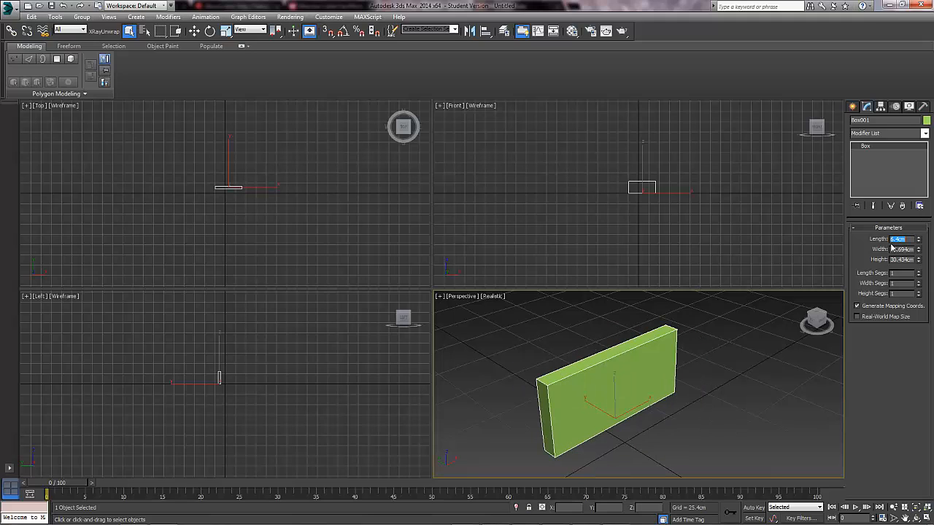
drag(919, 251, 919, 245)
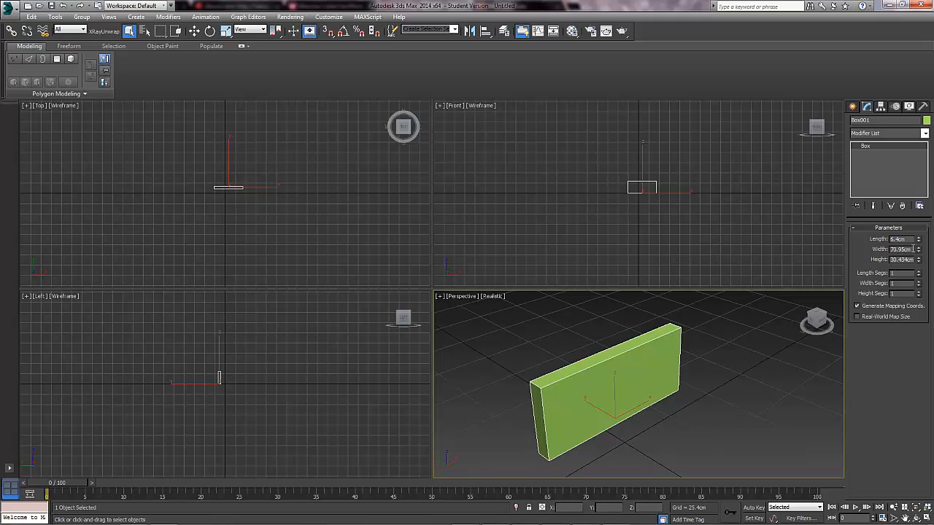
double_click(902, 250)
text(20)
key(Return)
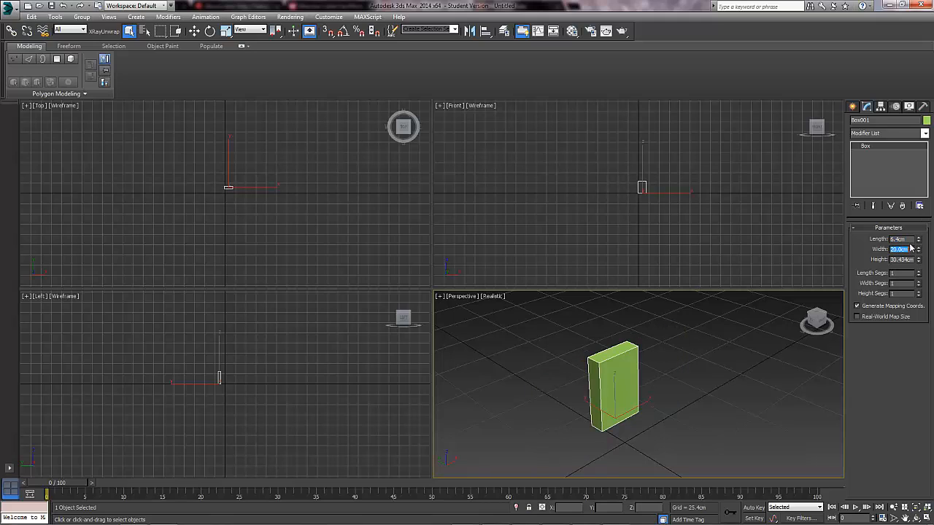
key(Tab)
text(12.2)
key(Return)
- Move the box to the origin by resetting its X and Y positions to 0
mouse_move(617, 364)
alt+middle_down()
mouse_move(640, 340)
mouse_move(624, 358)
mouse_move(607, 354)
alt+middle_up()
scroll(616, 375, up, 3)
key(w)
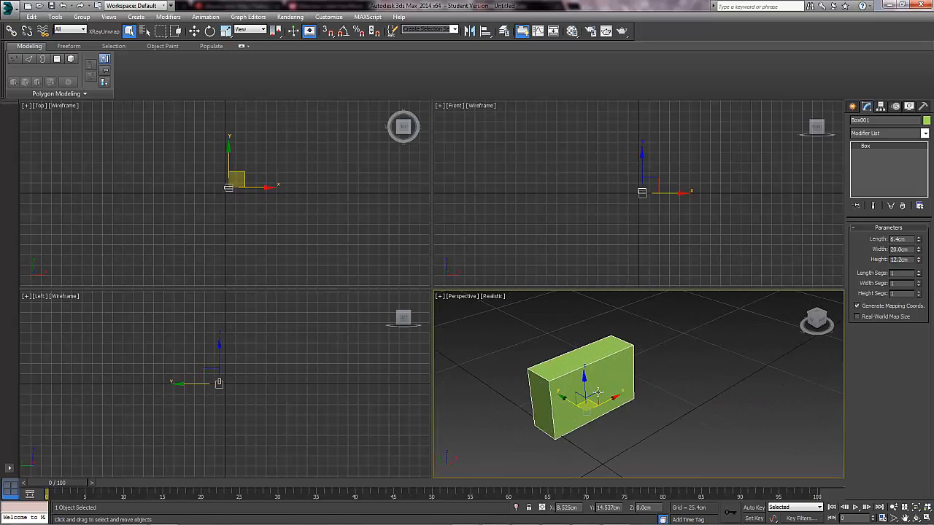
right_click(586, 508)
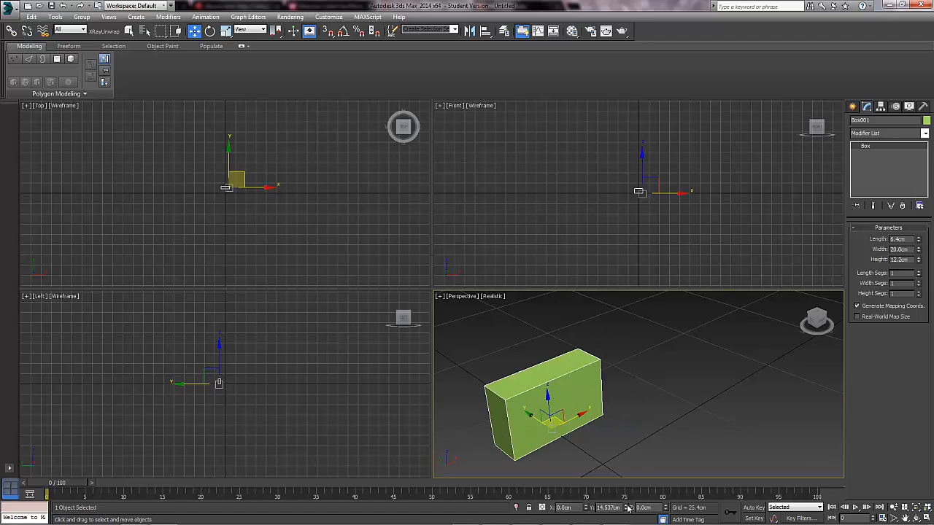
right_click(627, 508)
middle_drag(662, 365, 620, 310)
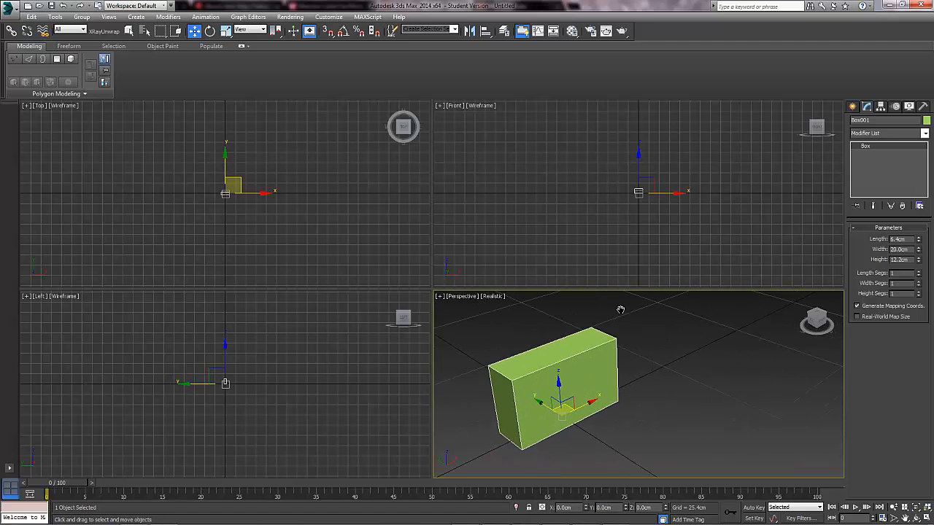
- Create a sphere in front of the box in the perspective view
click(854, 108)
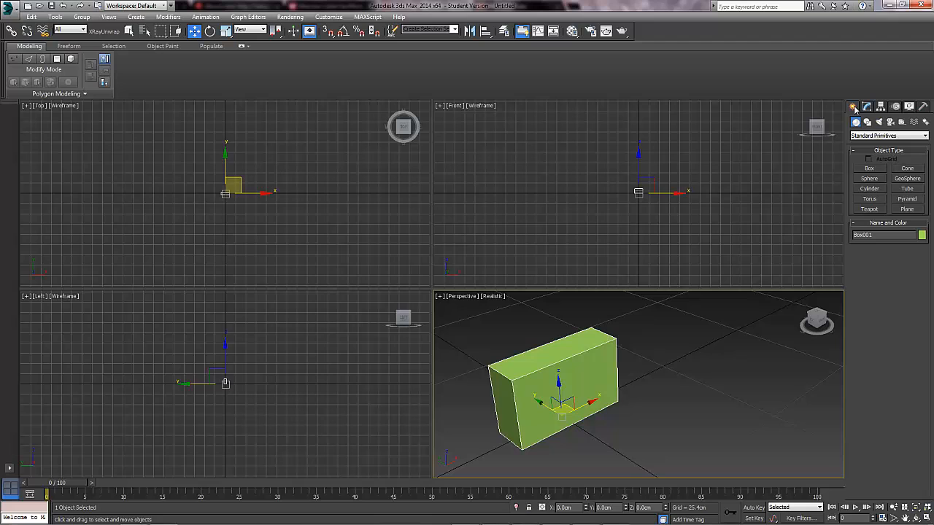
click(870, 179)
drag(621, 425, 618, 400)
key(w)
mouse_move(619, 400)
alt+middle_down()
mouse_move(580, 378)
mouse_move(628, 394)
alt+middle_up()
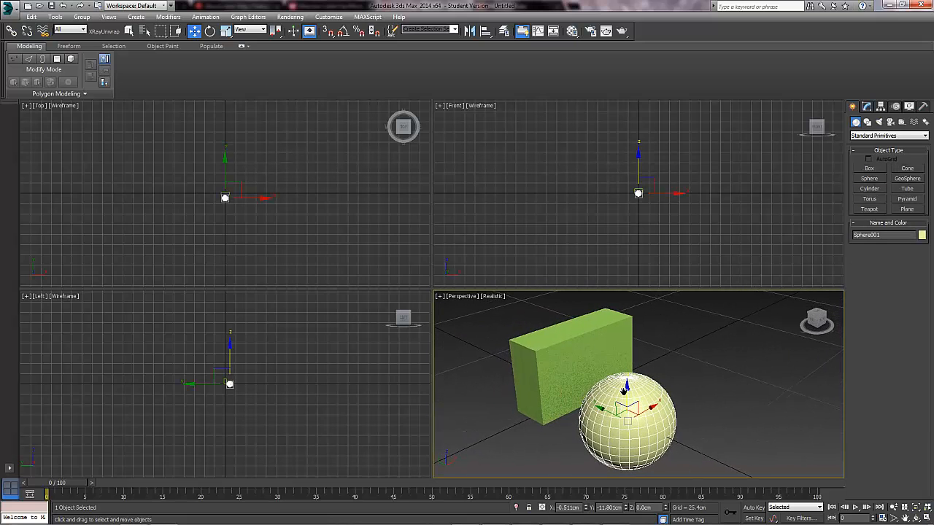
- Change the perspective viewport's display style from Realistic to Shaded
click(494, 296)
click(513, 319)
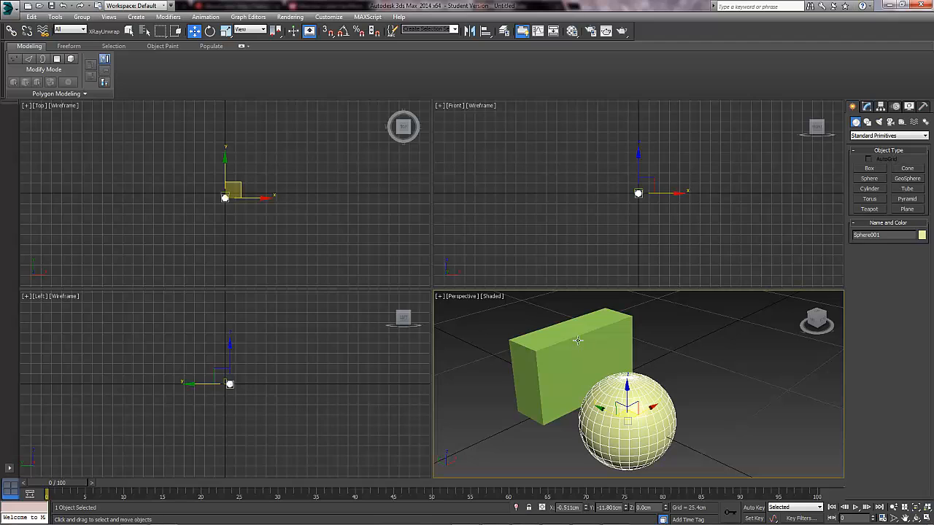
alt+middle_drag(583, 336, 586, 369)
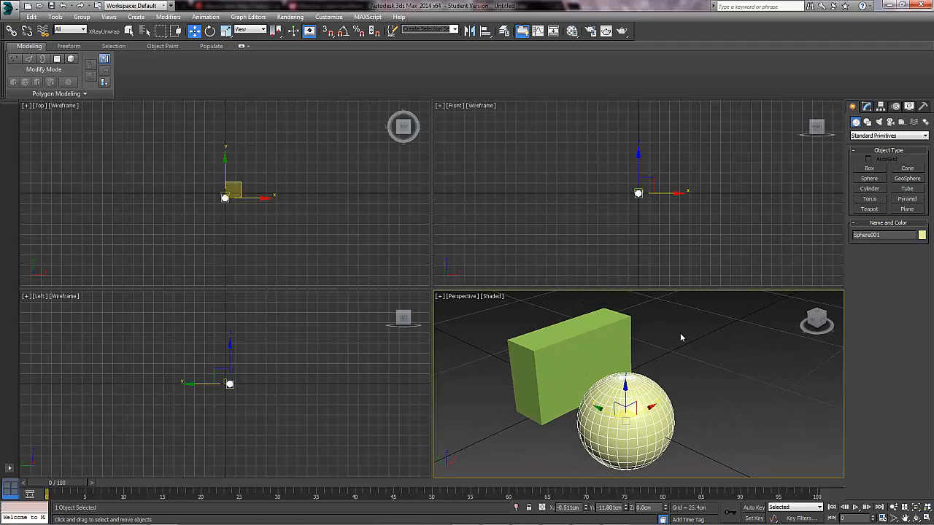
- Centre the sphere on the box by resetting its X and Y positions to 0
middle_drag(657, 381, 656, 368)
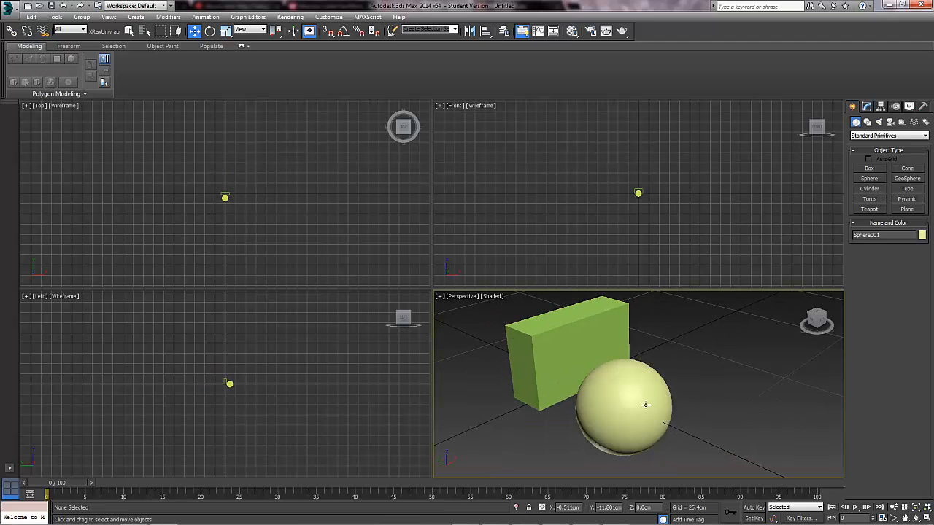
right_click(586, 508)
right_click(625, 508)
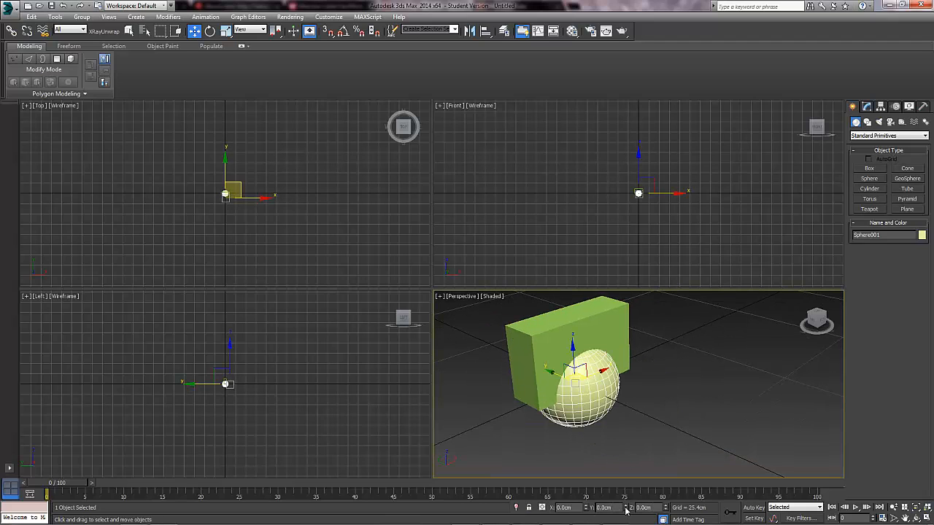
- Select the sphere and raise it along Z to about 5.4 cm
click(609, 340)
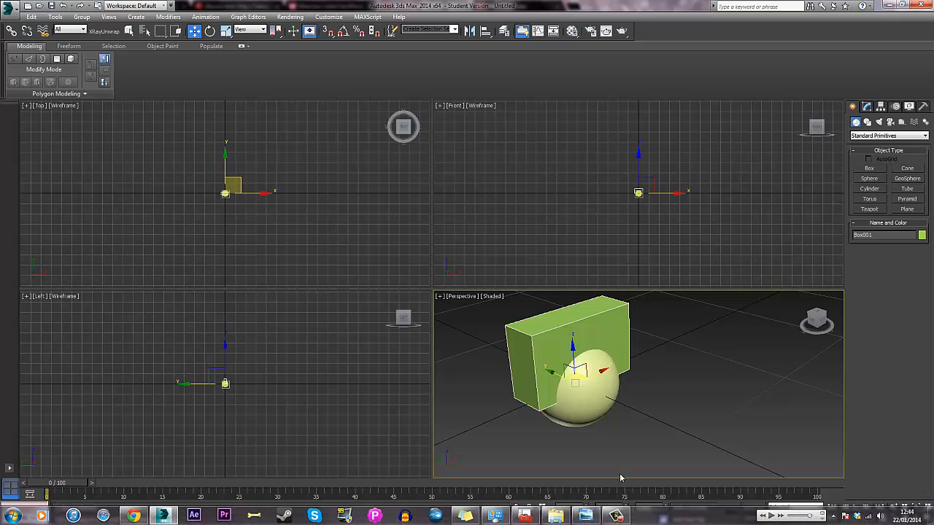
click(607, 403)
mouse_move(642, 408)
alt+middle_down()
mouse_move(602, 398)
mouse_move(643, 404)
alt+middle_up()
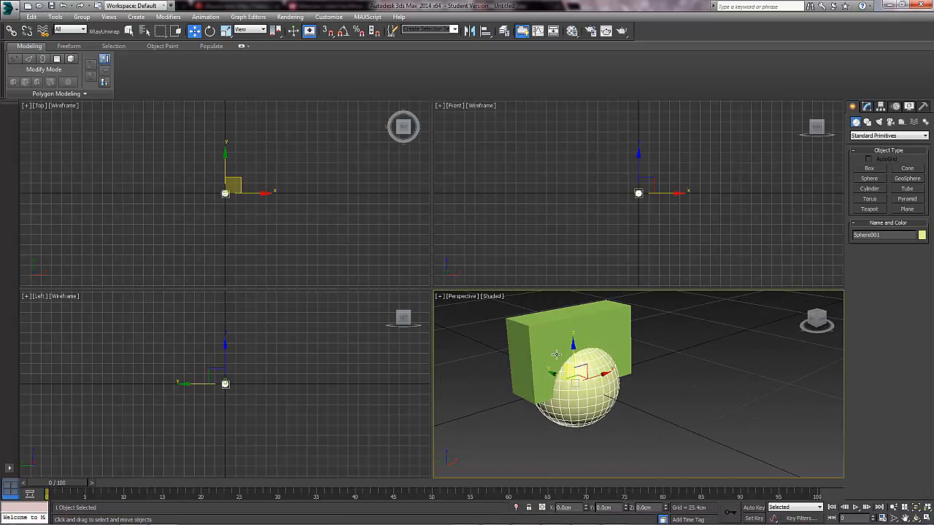
drag(573, 352, 573, 318)
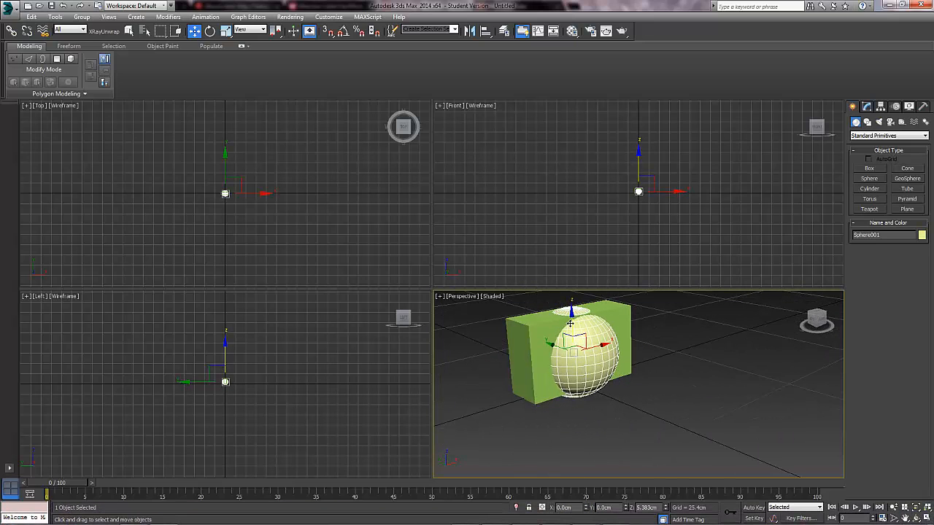
- Raise the sphere to about 6.1 cm in Z, centring it vertically on the box in the front view
scroll(265, 223, up, 2)
scroll(135, 143, up, 3)
scroll(620, 202, up, 1)
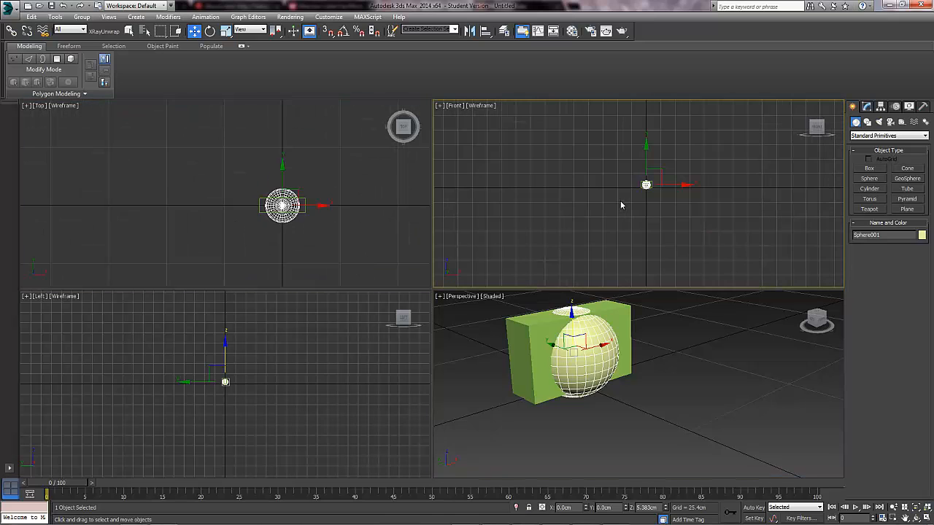
scroll(677, 193, up, 2)
key(z)
right_click(420, 202)
key(z)
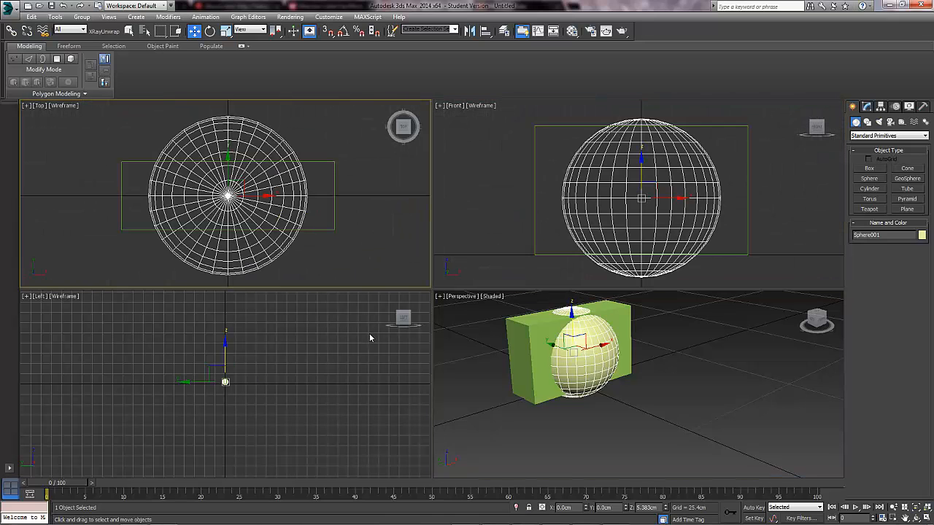
right_click(368, 333)
key(z)
right_click(365, 212)
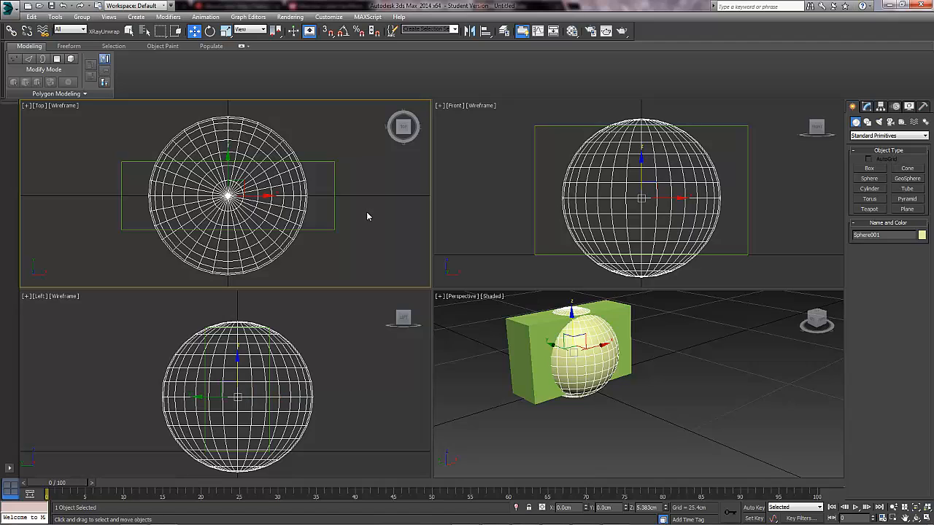
middle_drag(676, 196, 650, 195)
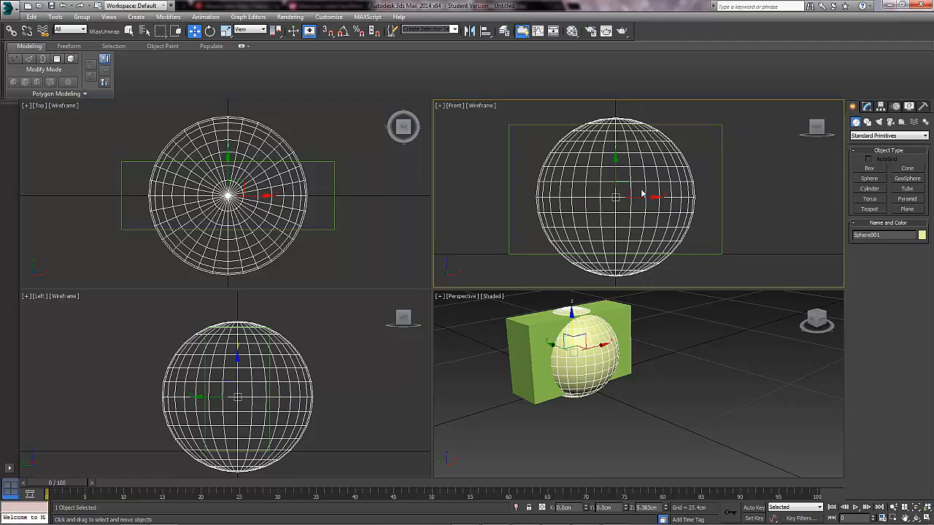
drag(615, 179, 614, 170)
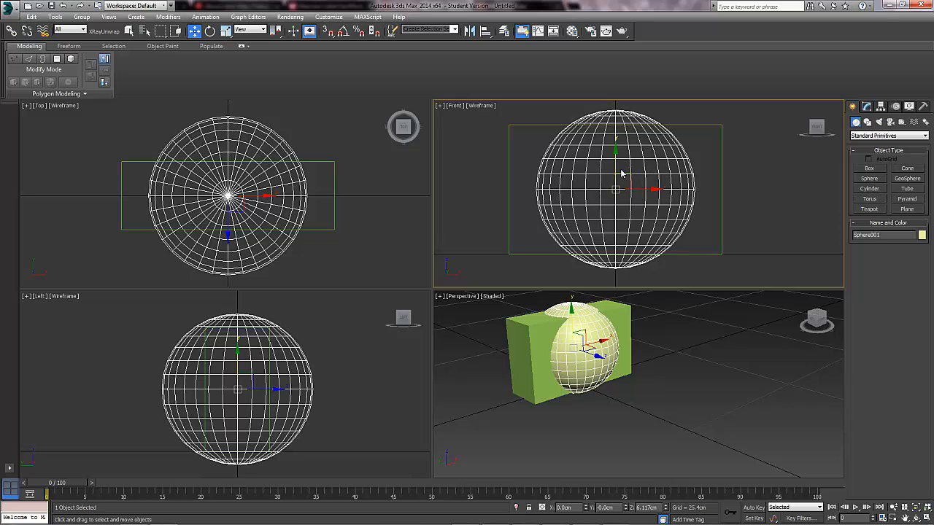
- Turn on angle snap and rotate the sphere 90 degrees about X so its pole faces the front
key(e)
drag(618, 162, 612, 189)
key(ctrl+z)
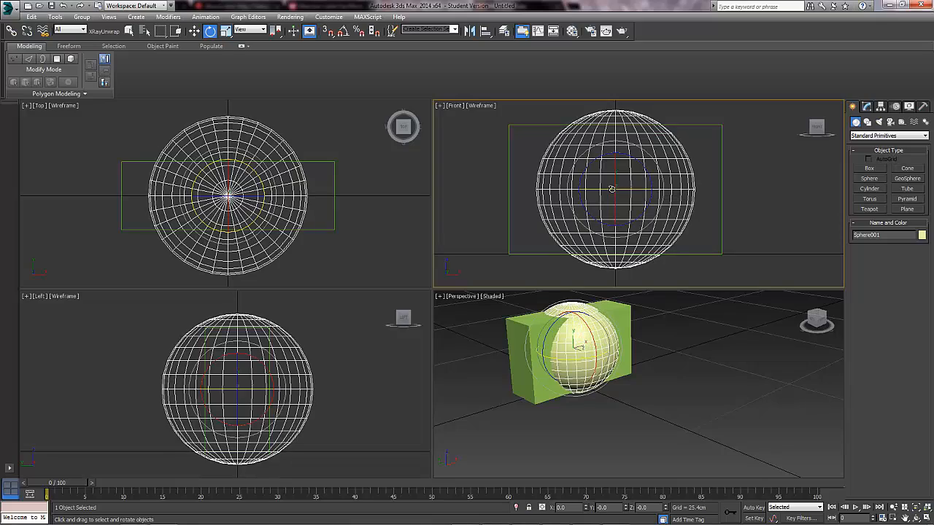
click(343, 31)
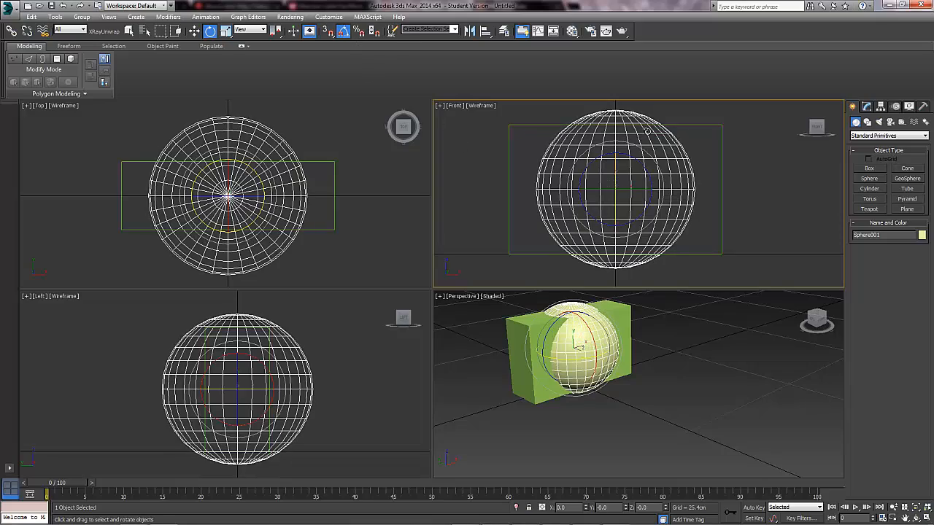
drag(617, 167, 614, 224)
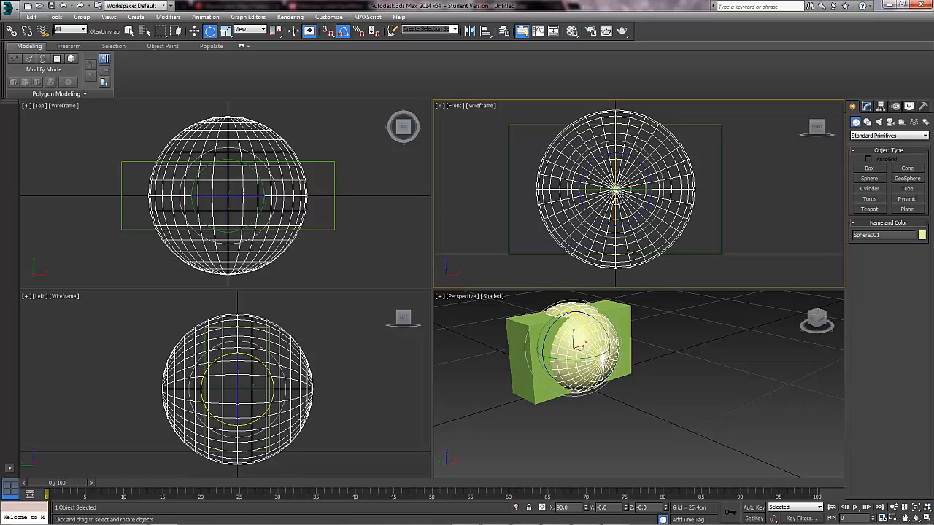
scroll(614, 312, up, 4)
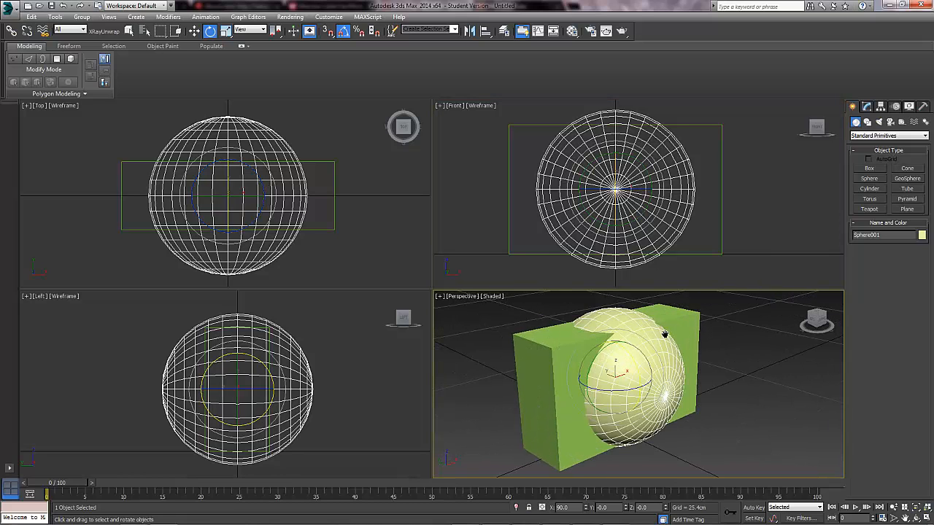
- Scale the sphere to about 81.3% in Y and 134% in X so its outline fits the box's front face
middle_drag(615, 189, 604, 194)
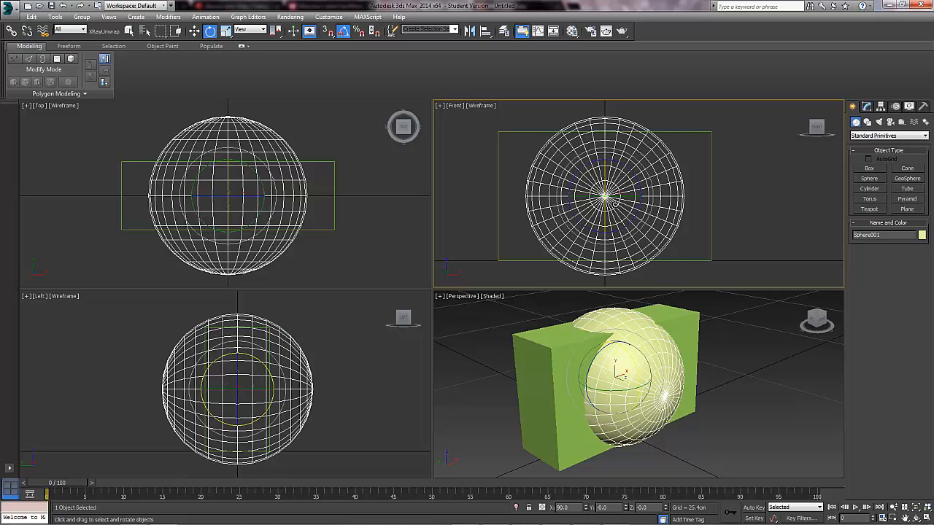
click(226, 31)
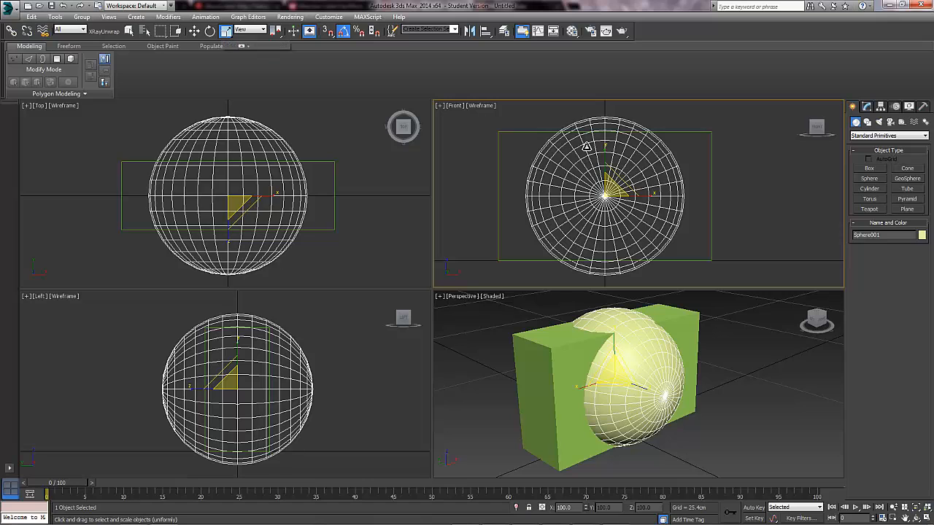
drag(606, 146, 605, 158)
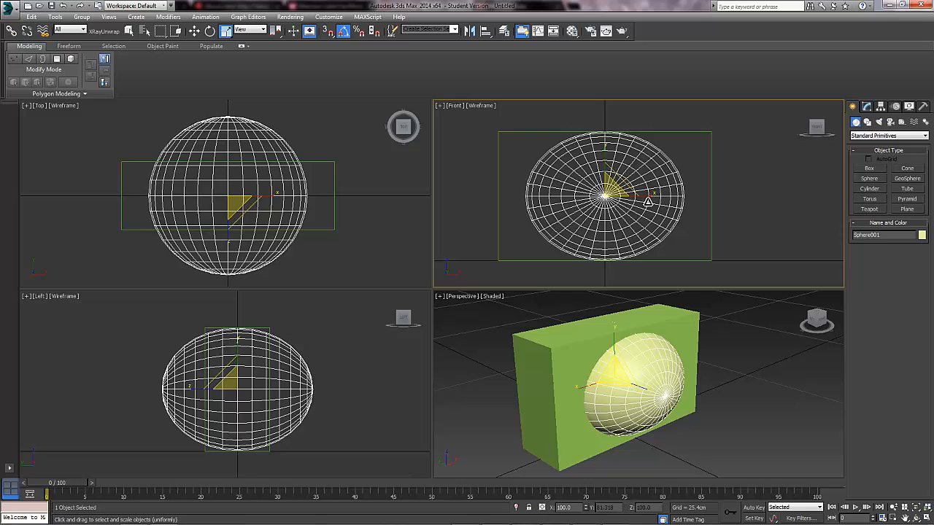
drag(656, 197, 662, 198)
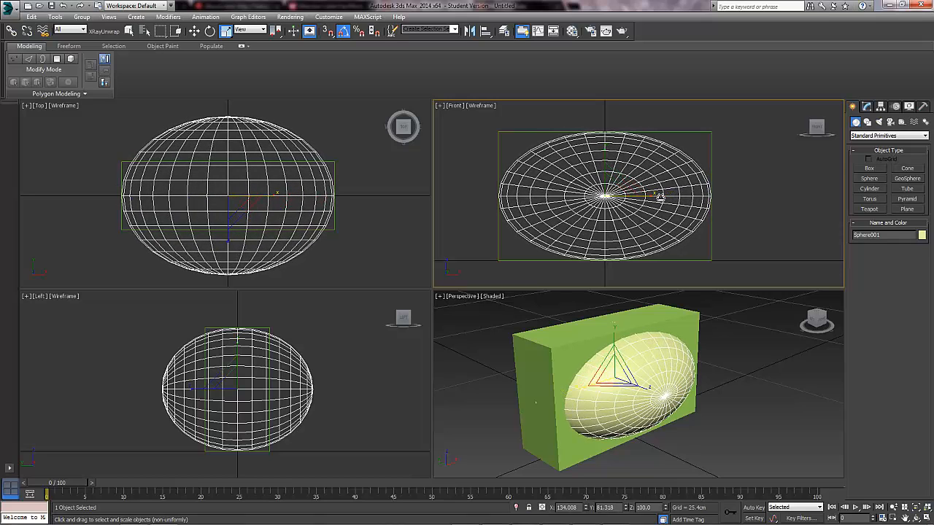
middle_drag(227, 215, 237, 212)
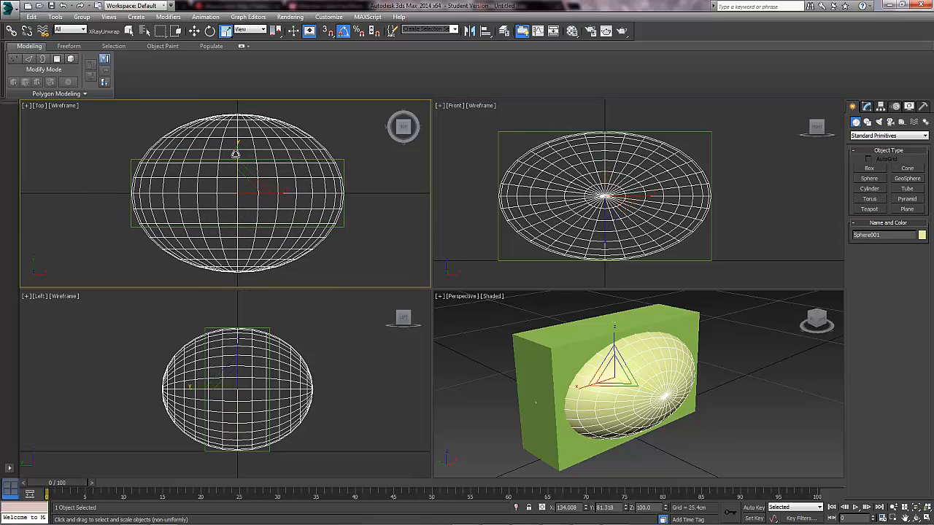
- Scale the sphere's depth to about 77.1% in Z from the top view, keeping it protruding from the box
drag(235, 153, 233, 165)
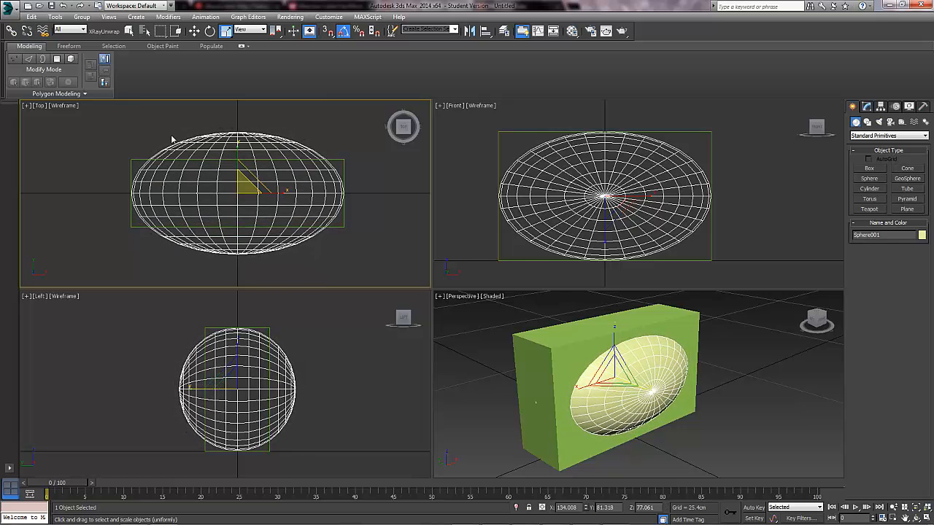
scroll(191, 174, up, 3)
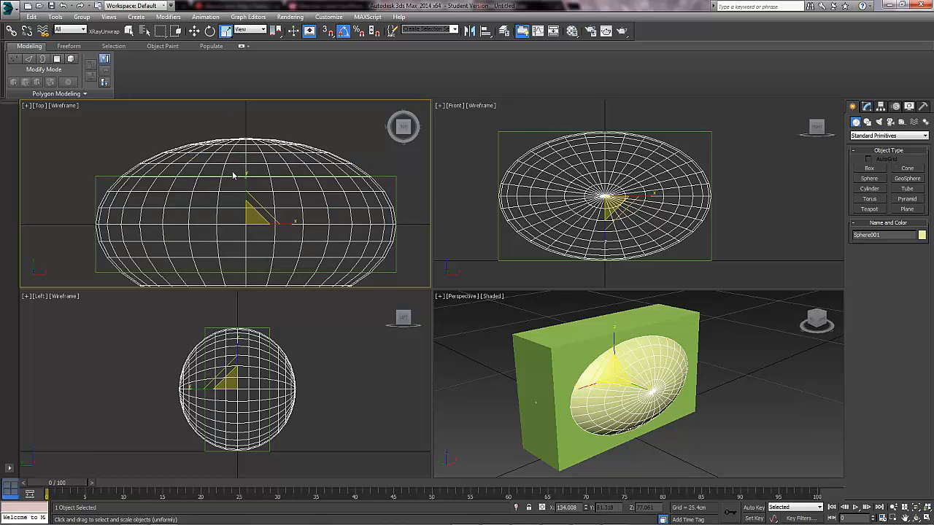
middle_drag(246, 188, 232, 145)
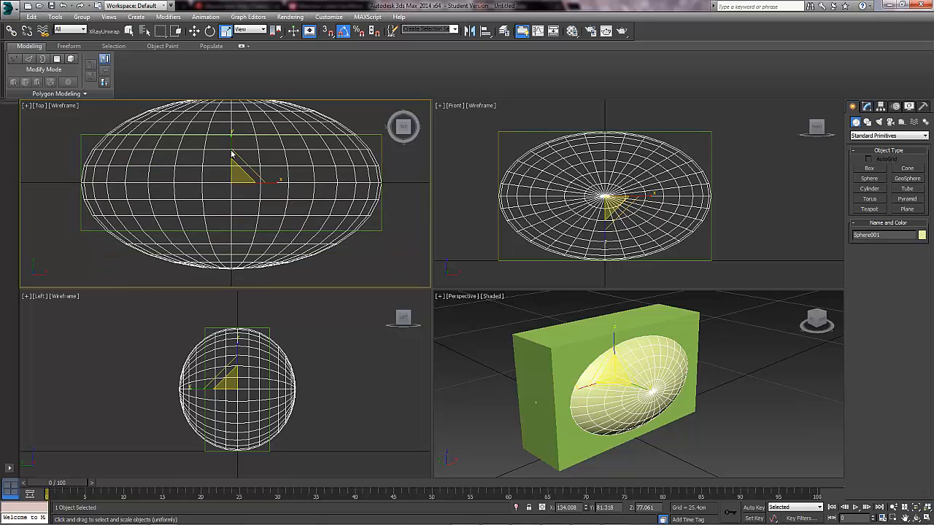
middle_drag(217, 247, 241, 305)
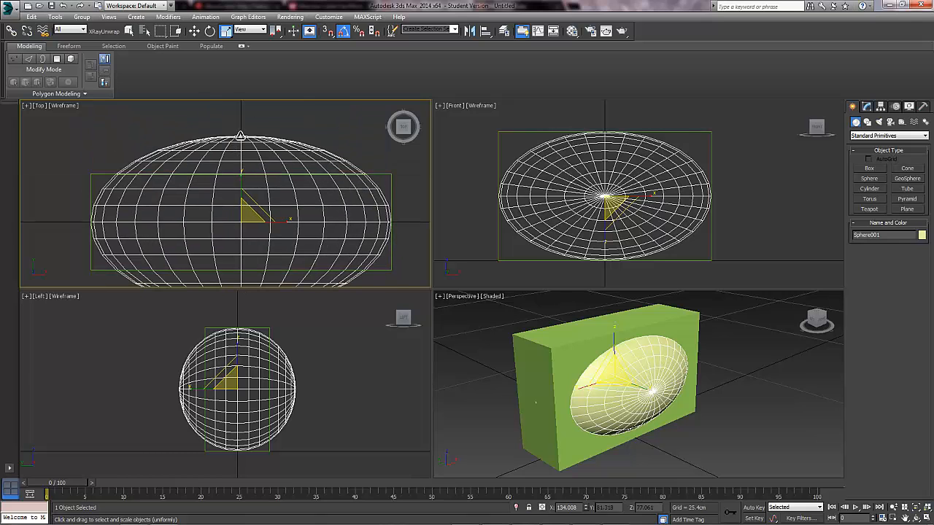
middle_drag(281, 180, 248, 141)
scroll(248, 142, down, 2)
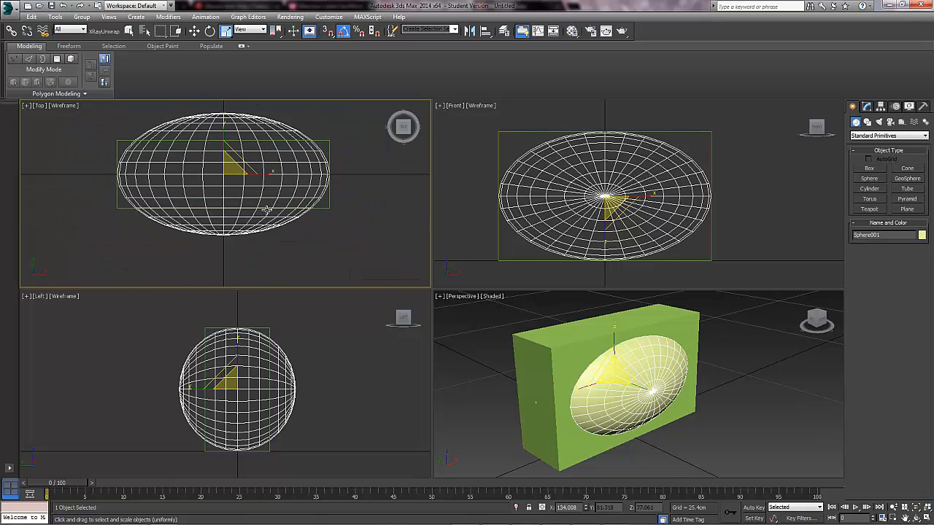
middle_drag(286, 388, 273, 371)
scroll(274, 371, up, 2)
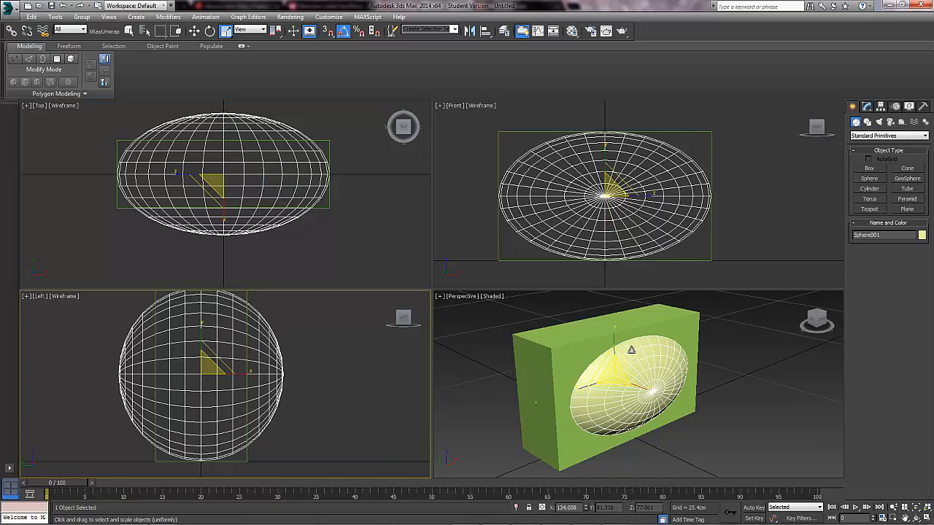
scroll(624, 356, up, 3)
scroll(632, 345, down, 3)
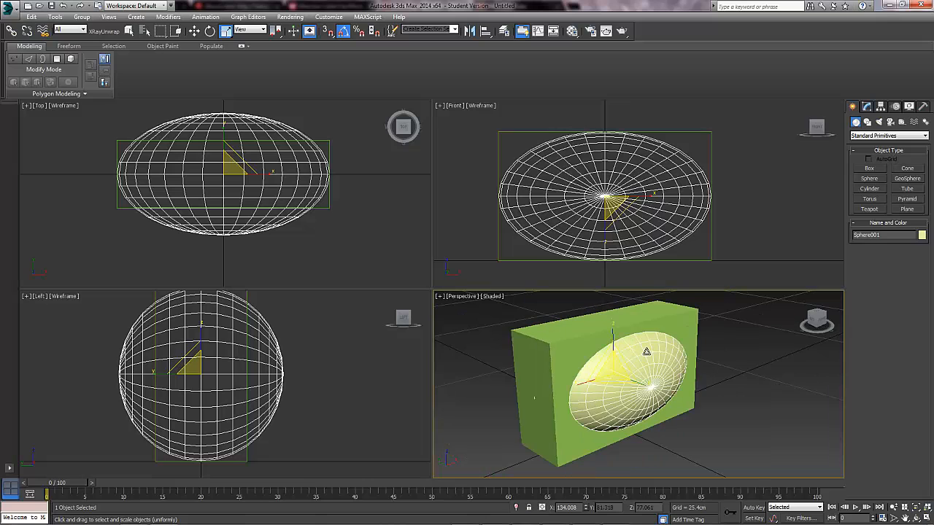
- Switch to the Move tool, select only the sphere and convert it to an Editable Poly
key(w)
alt+middle_drag(652, 370, 629, 369)
click(746, 421)
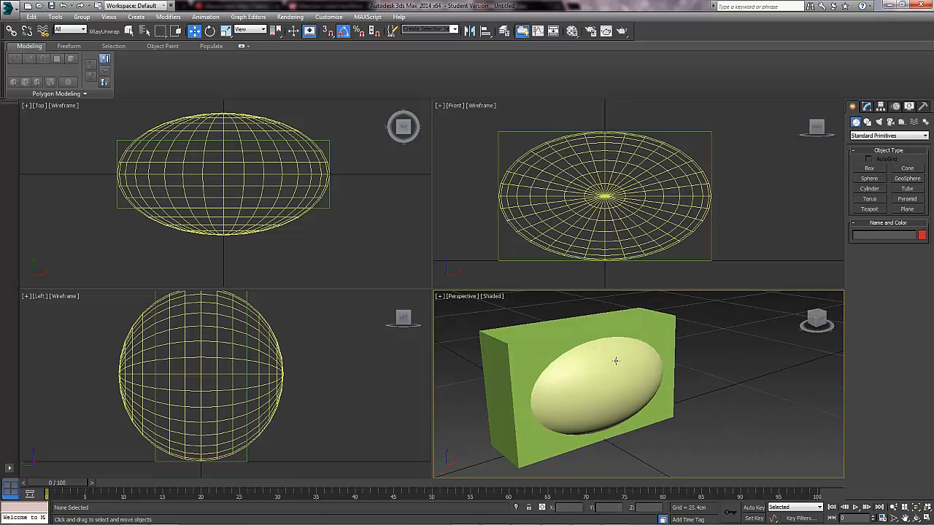
click(598, 377)
right_click(598, 377)
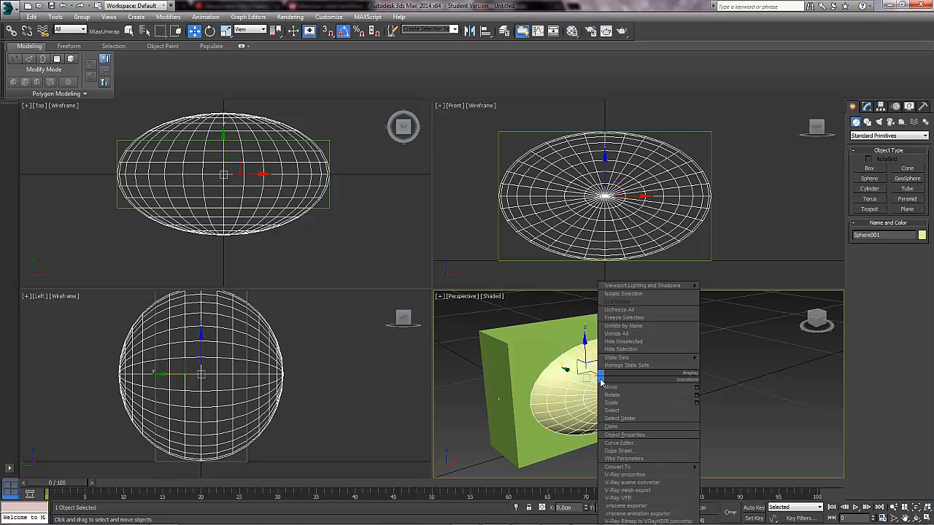
mouse_move(669, 468)
click(733, 475)
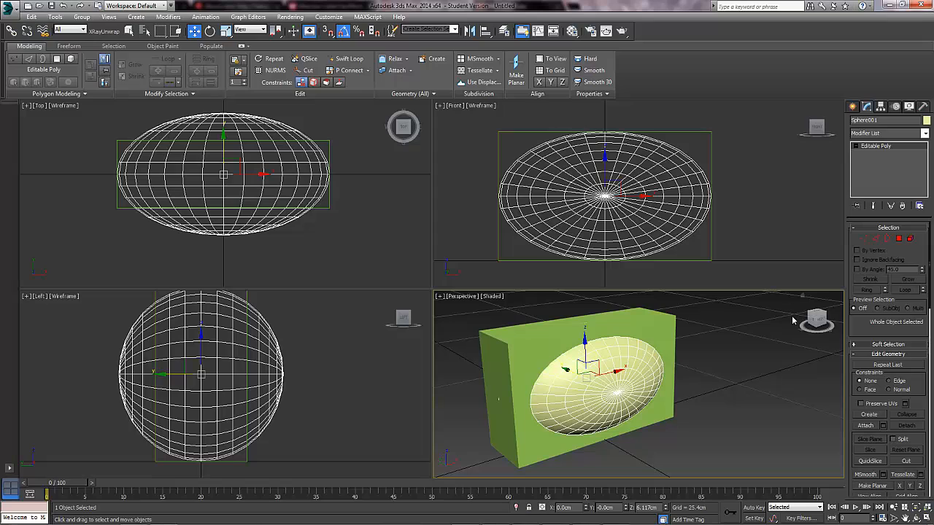
- Enter Vertex level on the sphere and select the pole vertex at the centre of its front
click(865, 241)
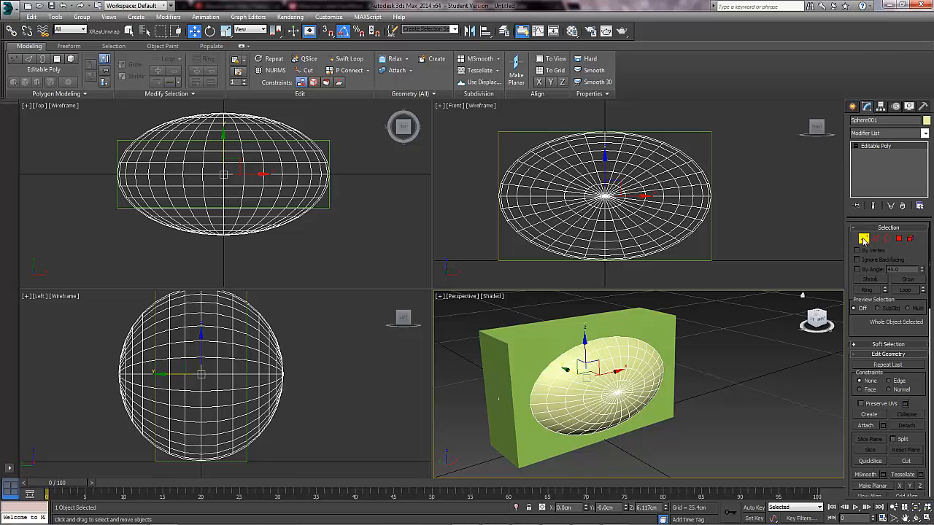
click(619, 392)
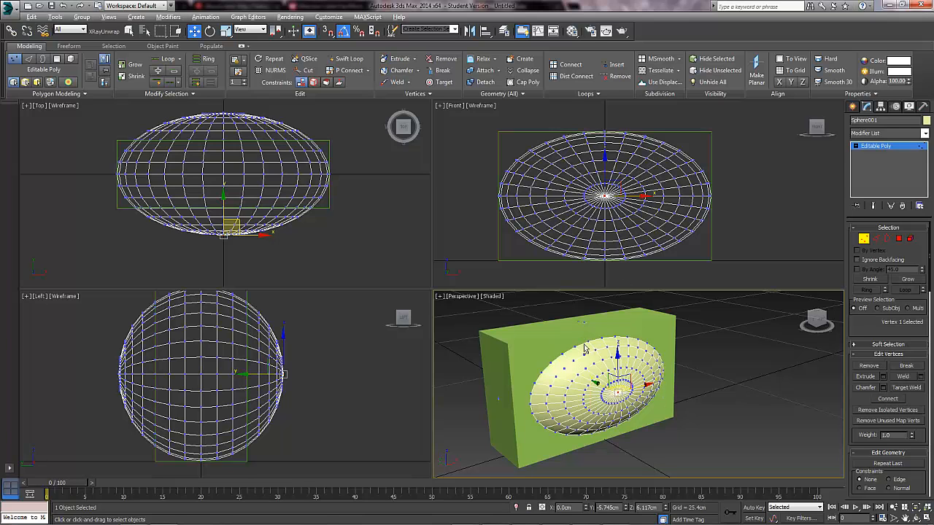
key(alt)
alt+middle_drag(534, 346, 628, 340)
scroll(569, 344, up, 4)
- Turn on Soft Selection for the pole vertex and reduce its falloff to about 6.3 cm
click(886, 344)
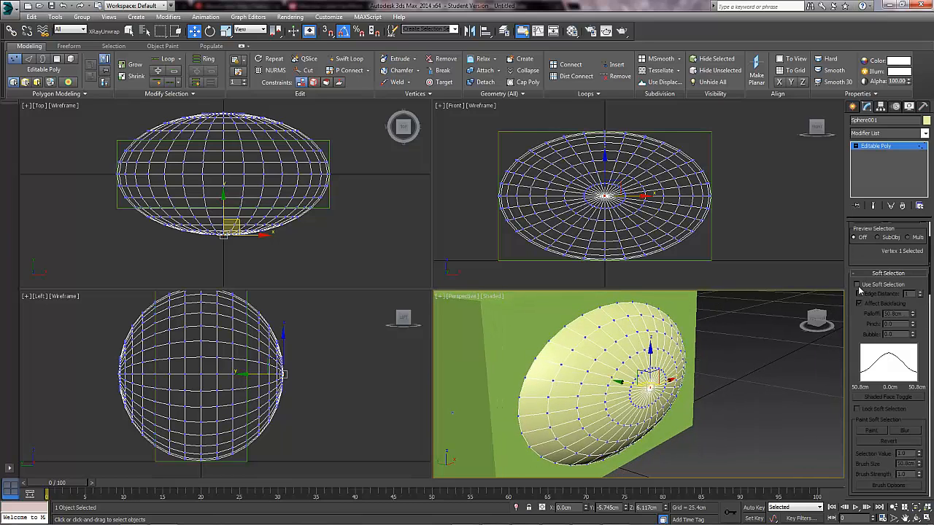
click(858, 285)
scroll(884, 288, down, 1)
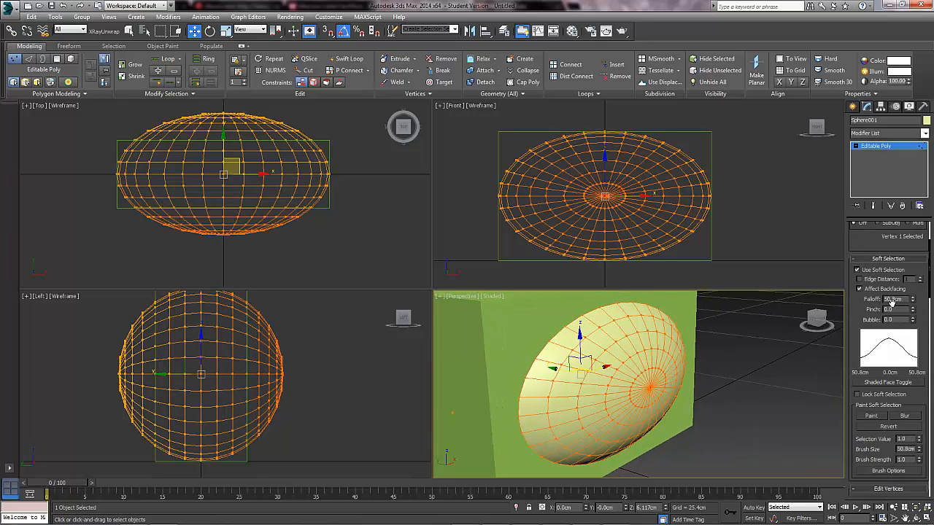
right_click(913, 301)
drag(913, 301, 899, 177)
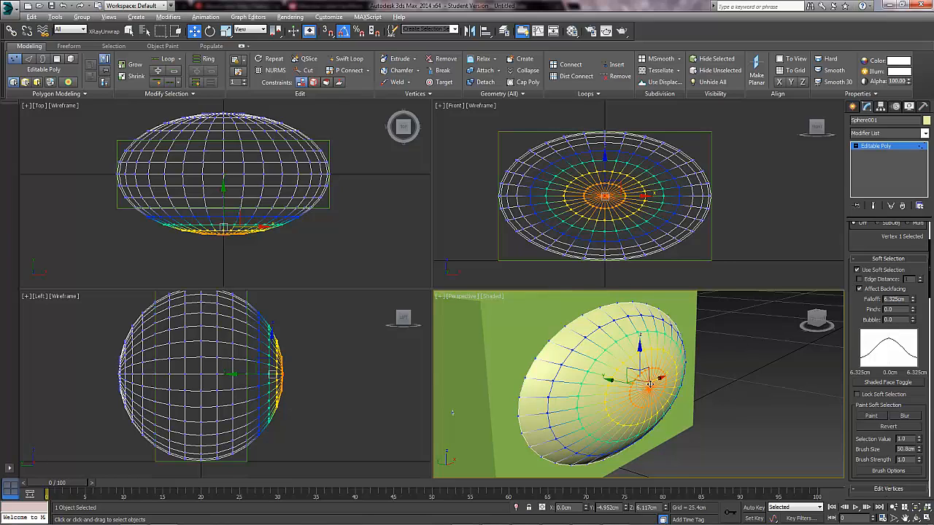
- Try pushing and pulling the softly selected pole vertex along Y, and undo both moves
alt+middle_drag(635, 386, 618, 385)
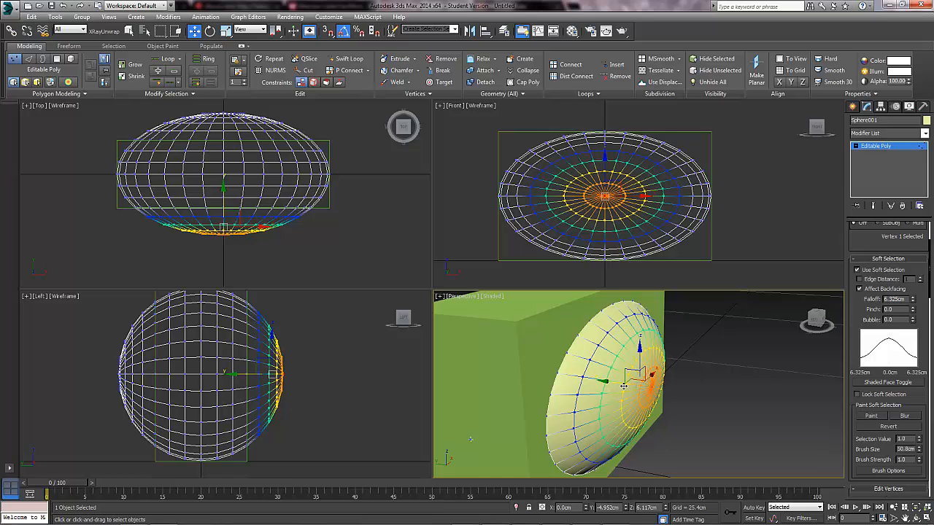
mouse_move(620, 385)
mouse_down()
mouse_move(571, 382)
mouse_move(608, 393)
mouse_up()
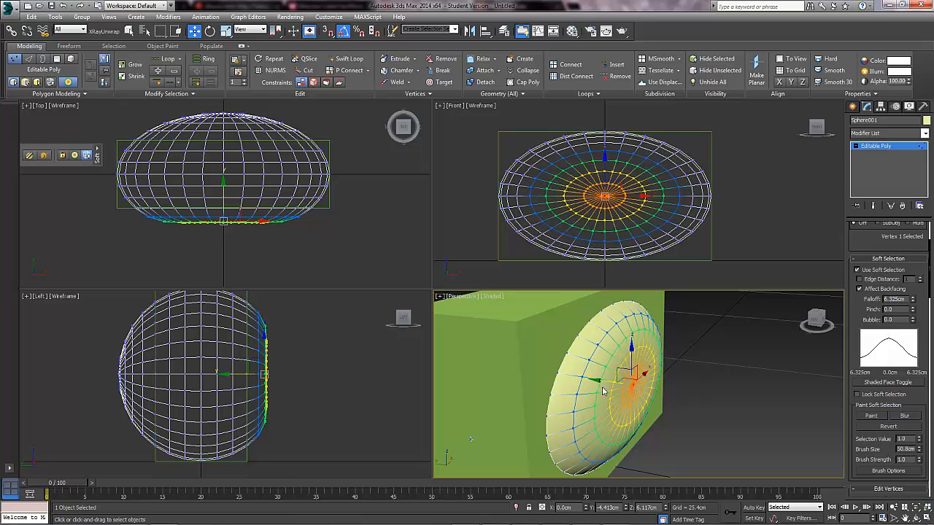
drag(603, 392, 687, 393)
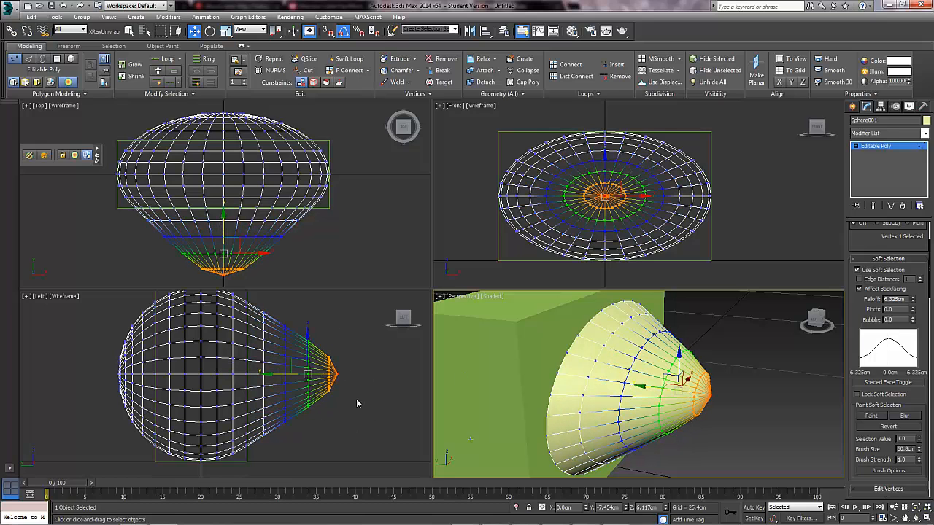
key(ctrl+z)
key(ctrl+z)
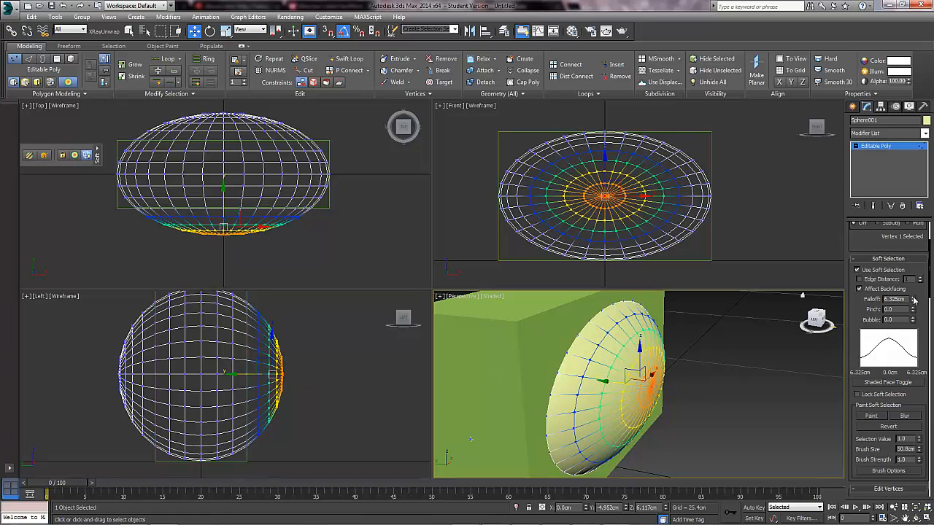
- Increase the falloff to about 8 cm and push the front pole vertex inward to about 0.8 cm in Y, hollowing the sphere's front
drag(913, 305, 915, 285)
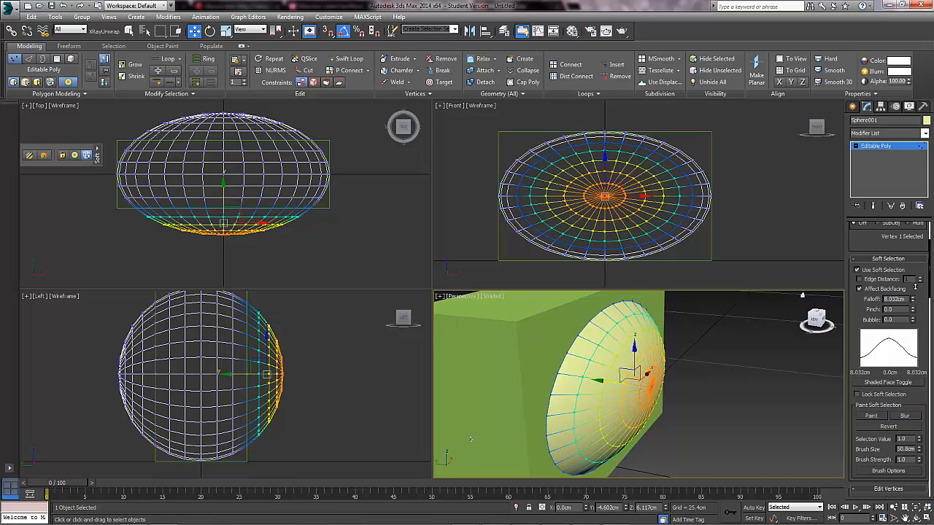
middle_drag(289, 326, 287, 355)
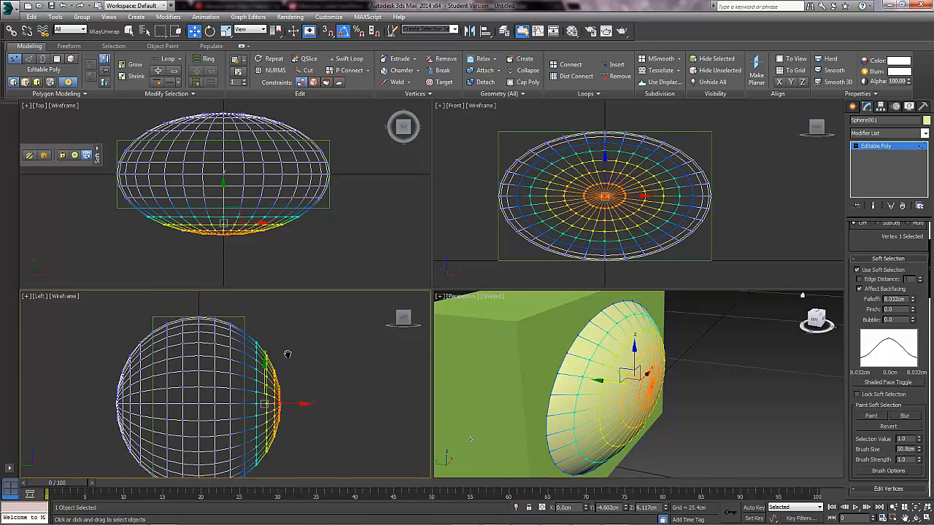
middle_drag(550, 350, 544, 336)
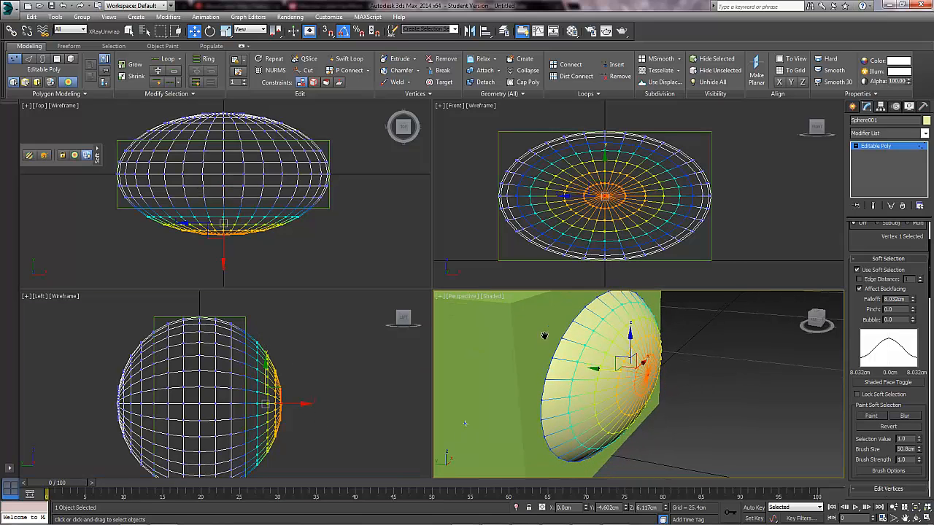
middle_drag(256, 405, 329, 398)
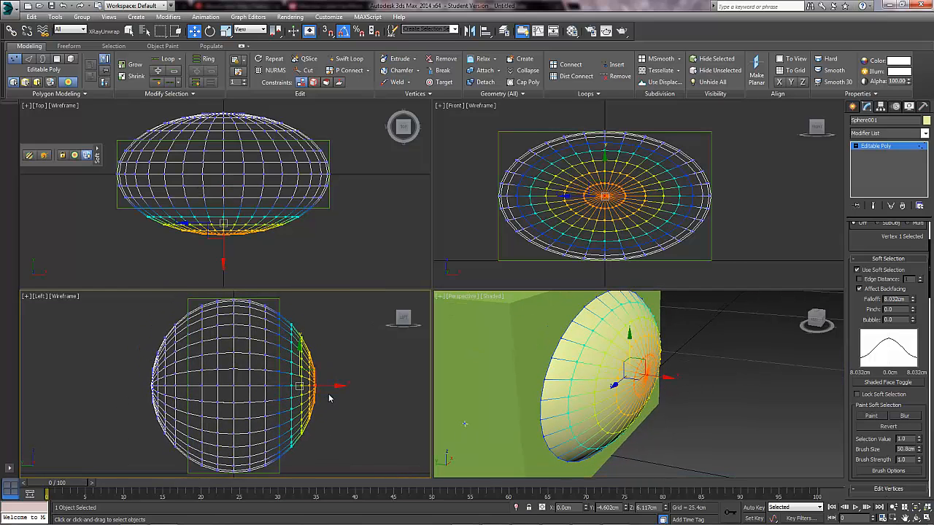
click(342, 387)
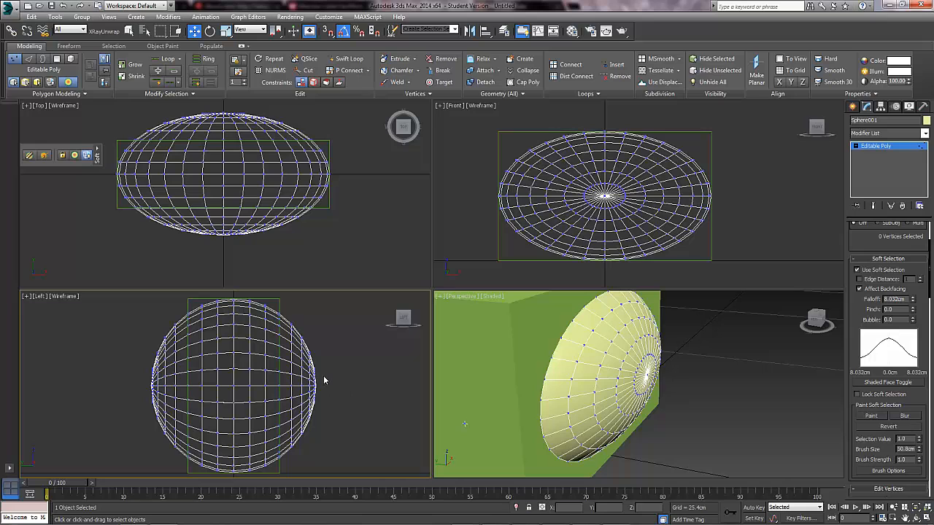
click(326, 380)
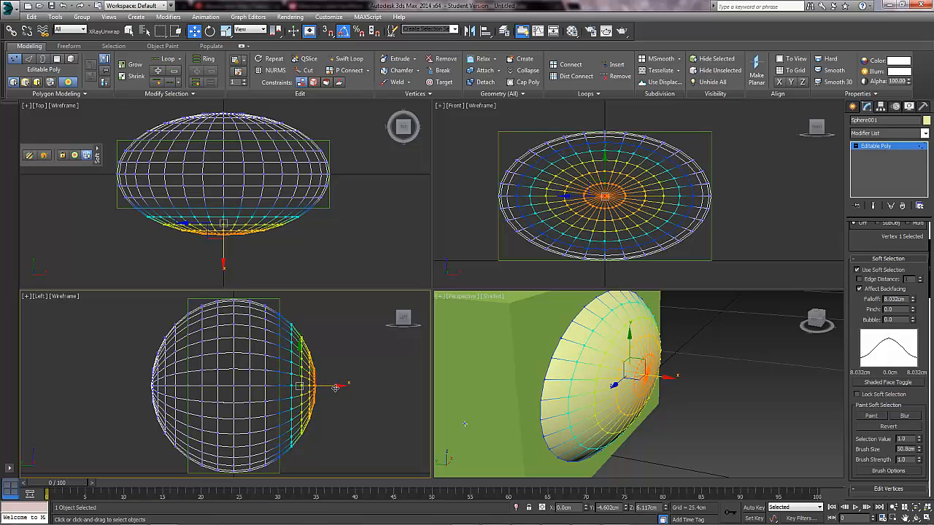
drag(335, 388, 259, 394)
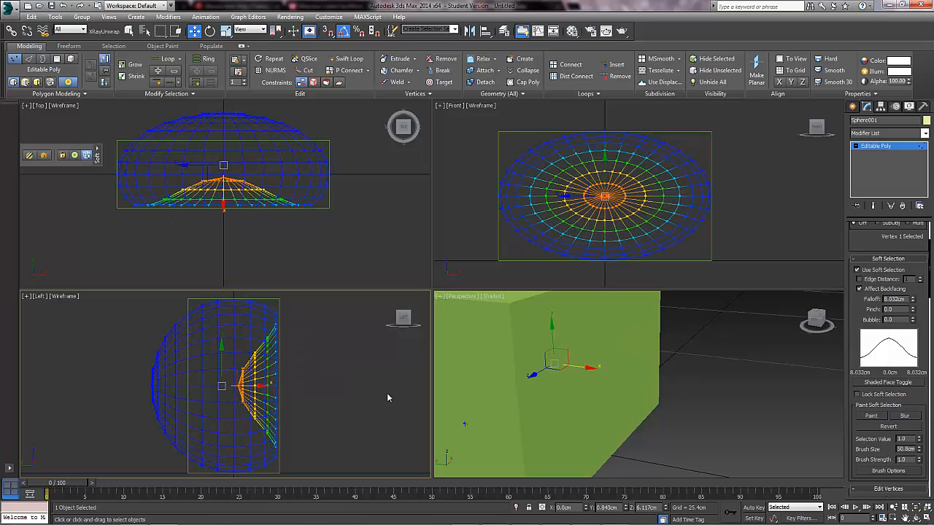
- Turn off Soft Selection and move the pole vertex alone to about -0.67 cm in Y, level with its surrounding ring
scroll(273, 386, up, 8)
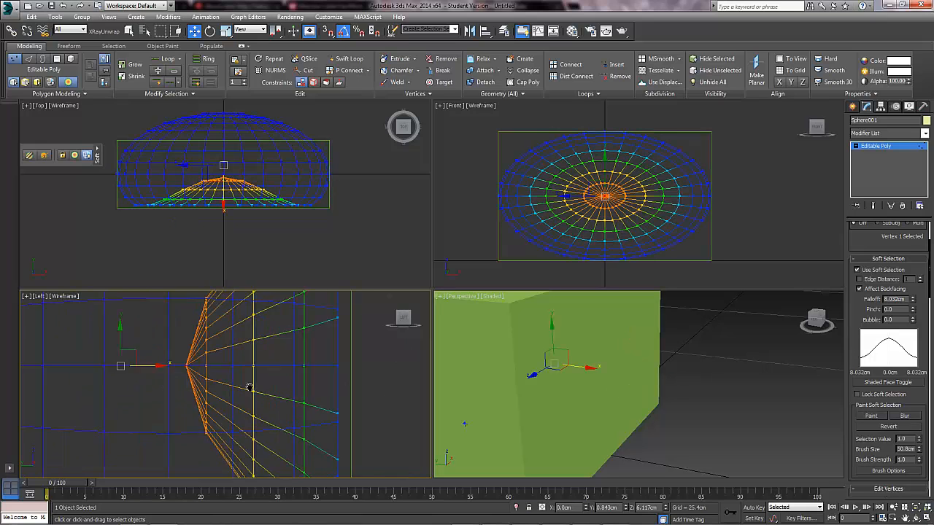
click(874, 270)
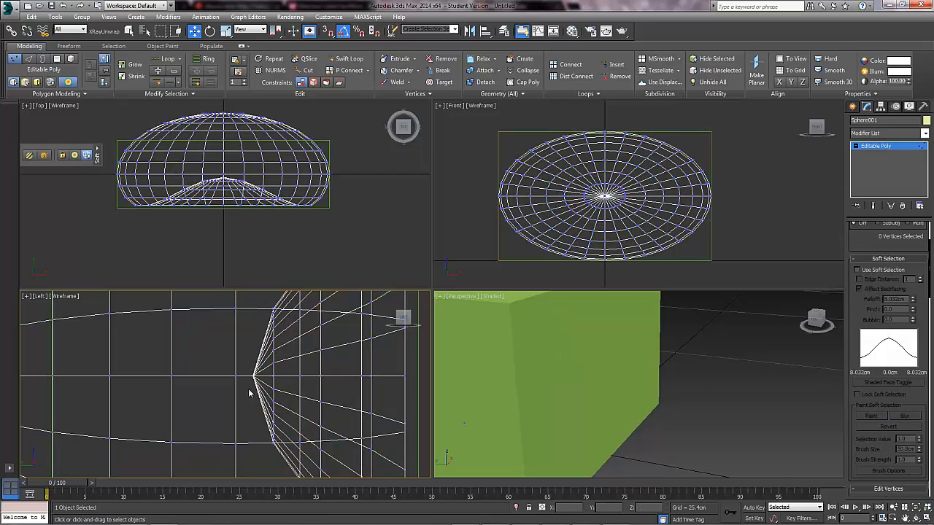
scroll(255, 376, up, 3)
scroll(264, 380, down, 5)
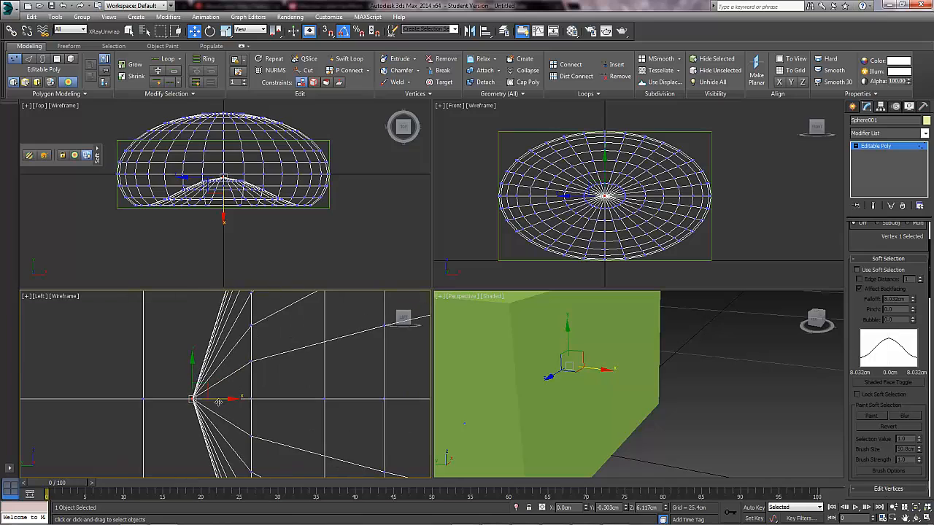
drag(272, 403, 285, 404)
scroll(264, 339, down, 2)
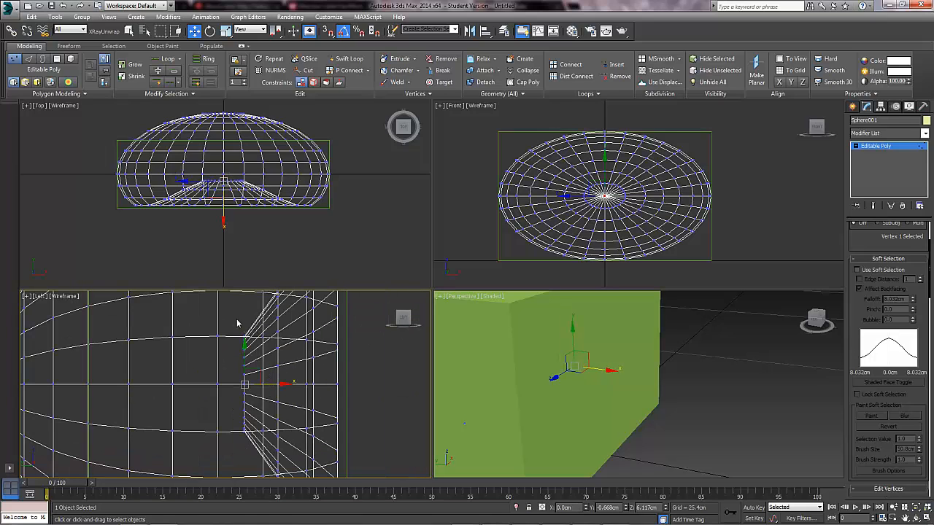
- Select the pole vertex with its innermost ring and push them inward to about -0.16 cm in Y
drag(237, 319, 253, 462)
drag(285, 384, 262, 384)
scroll(263, 385, down, 5)
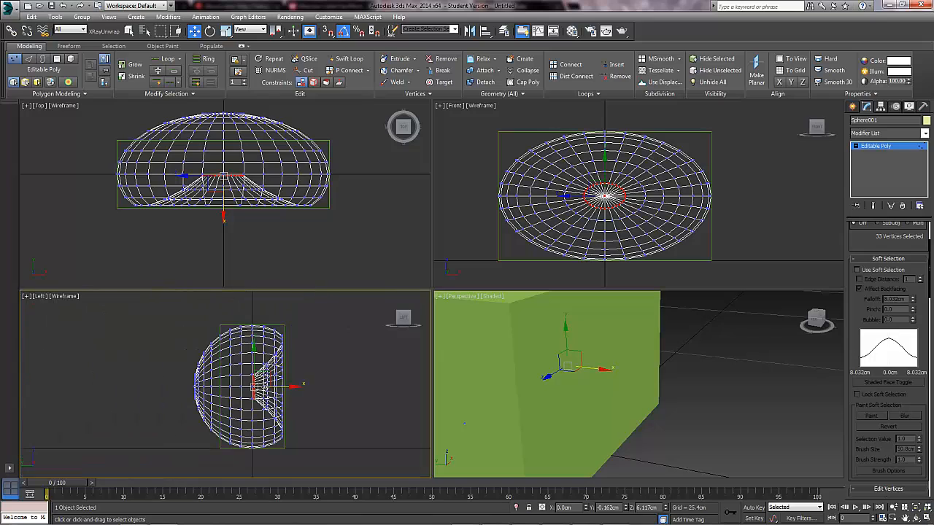
- Isolate the sphere from the box and view its hollowed front in the perspective view
right_click(582, 385)
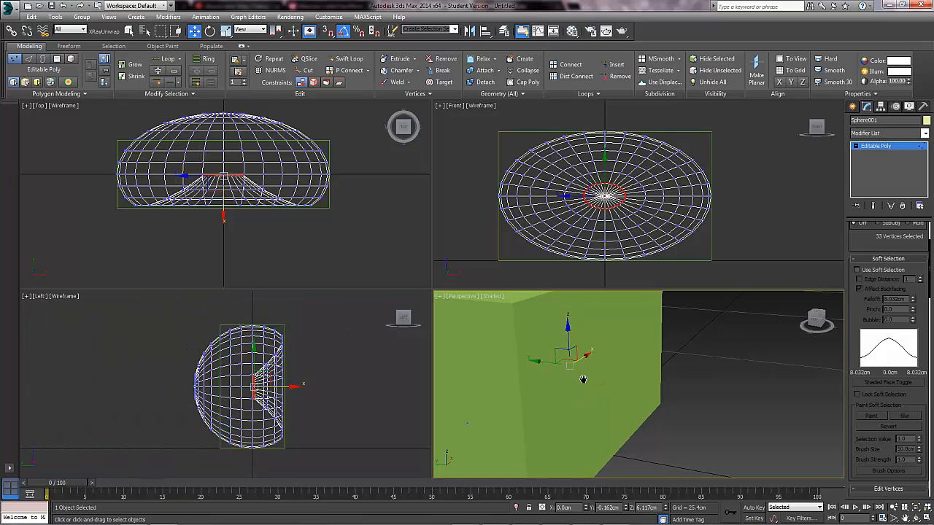
middle_drag(582, 391, 598, 391)
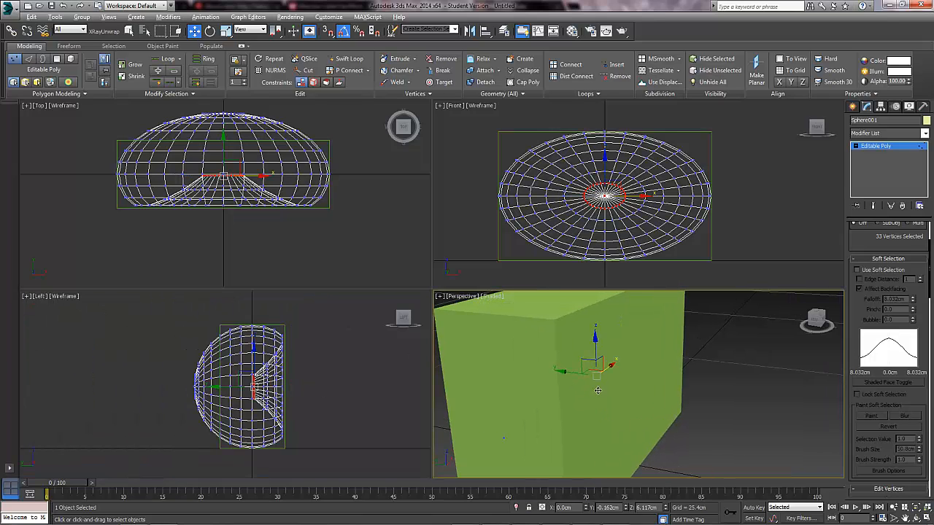
scroll(598, 390, down, 5)
scroll(605, 354, down, 5)
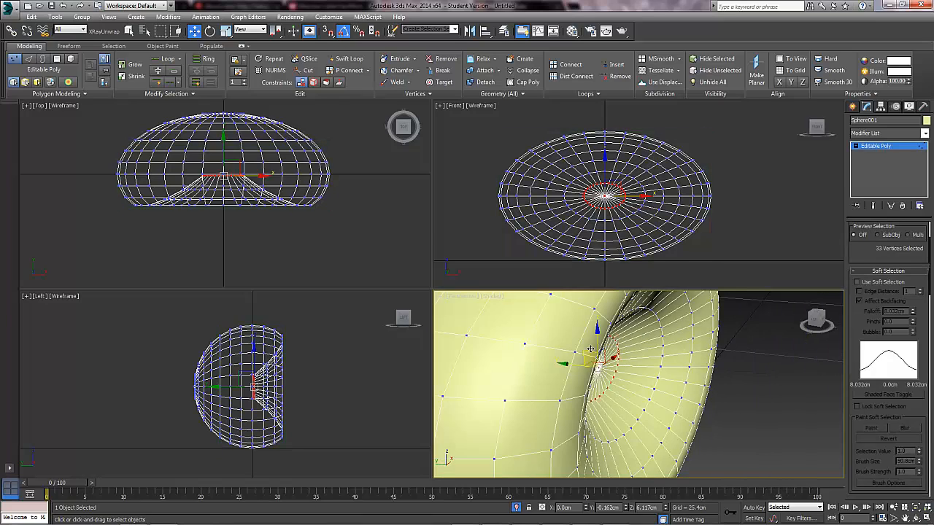
mouse_move(591, 356)
alt+middle_down()
mouse_move(584, 365)
mouse_move(594, 360)
alt+middle_up()
scroll(577, 358, up, 3)
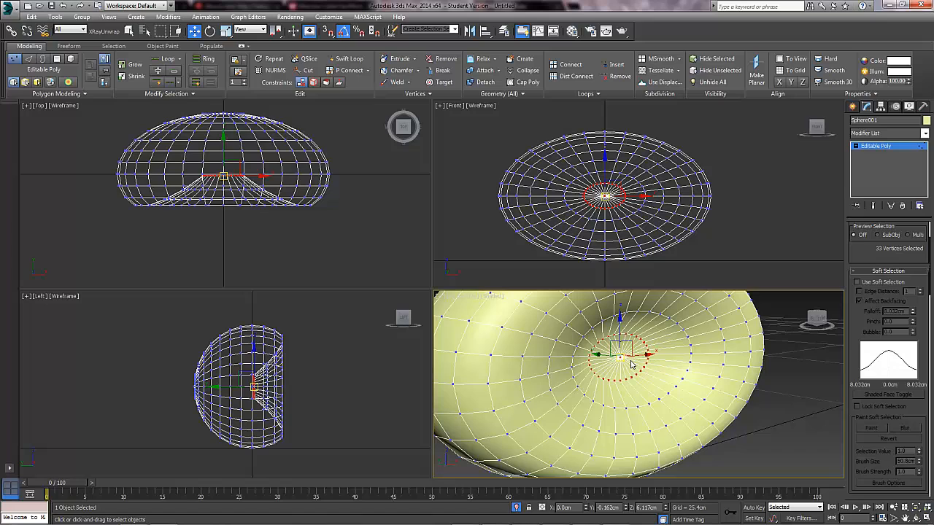
- Clear the vertex selection in the left view and collapse the Soft Selection settings
right_click(237, 379)
scroll(253, 381, up, 2)
middle_drag(256, 370, 243, 355)
scroll(157, 374, up, 3)
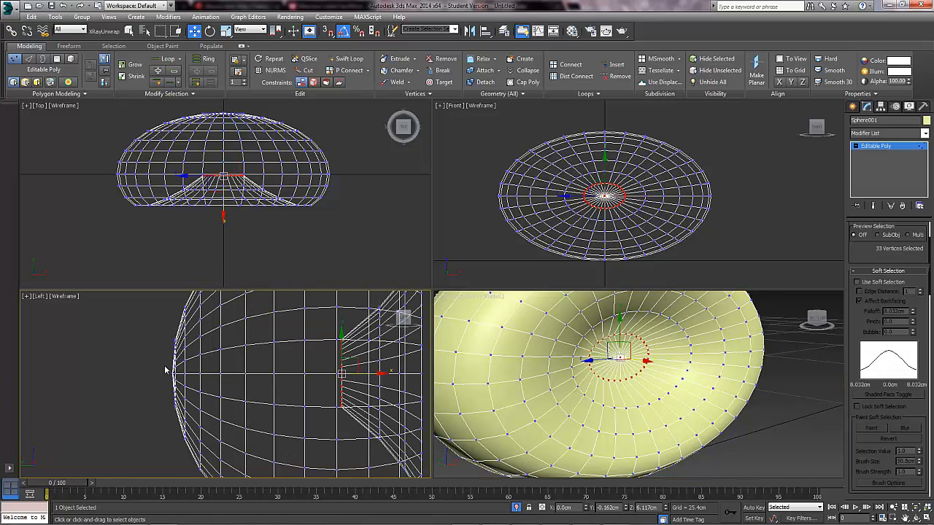
mouse_move(166, 367)
mouse_down()
mouse_move(173, 377)
mouse_move(164, 376)
mouse_up()
scroll(271, 376, down, 4)
middle_drag(302, 368, 331, 375)
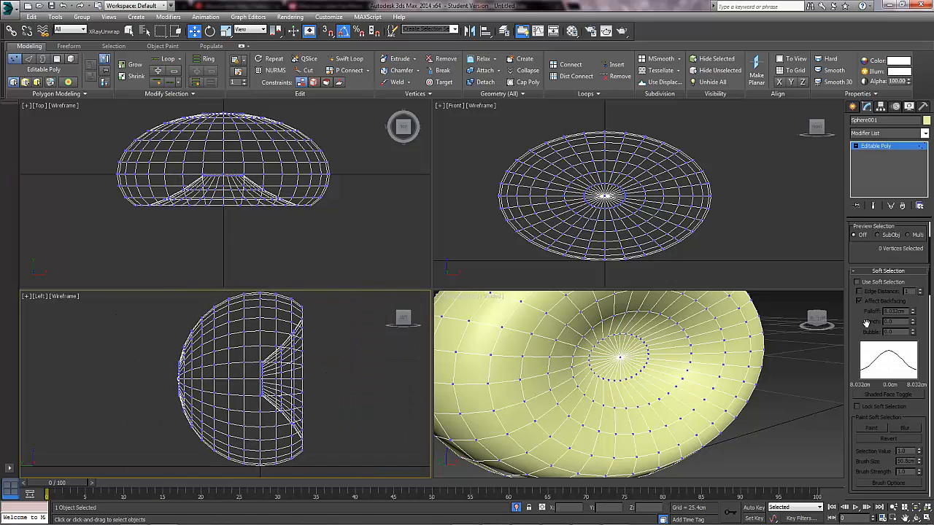
click(868, 273)
scroll(904, 250, up, 3)
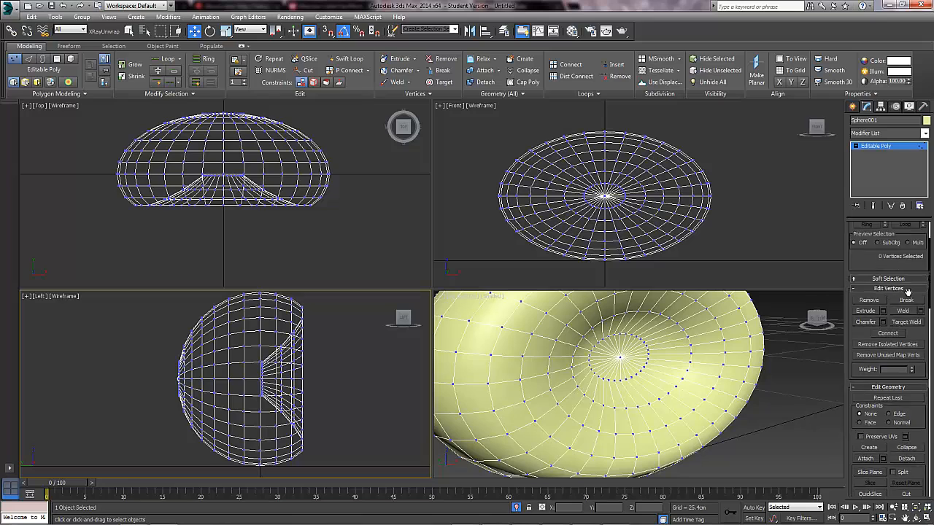
- Delete all polygons in the sphere's rear half, keeping only the hollowed front half, and leave polygon editing
click(898, 233)
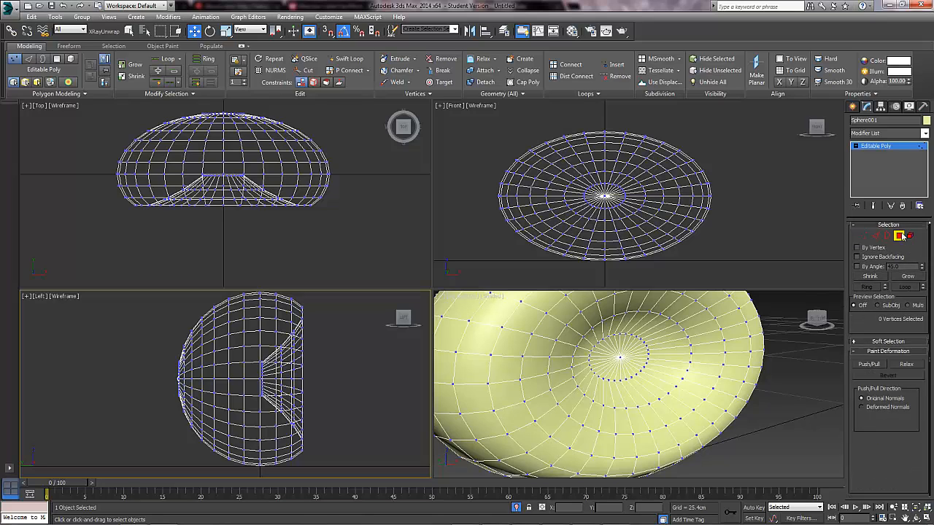
middle_drag(291, 400, 296, 400)
scroll(296, 400, down, 3)
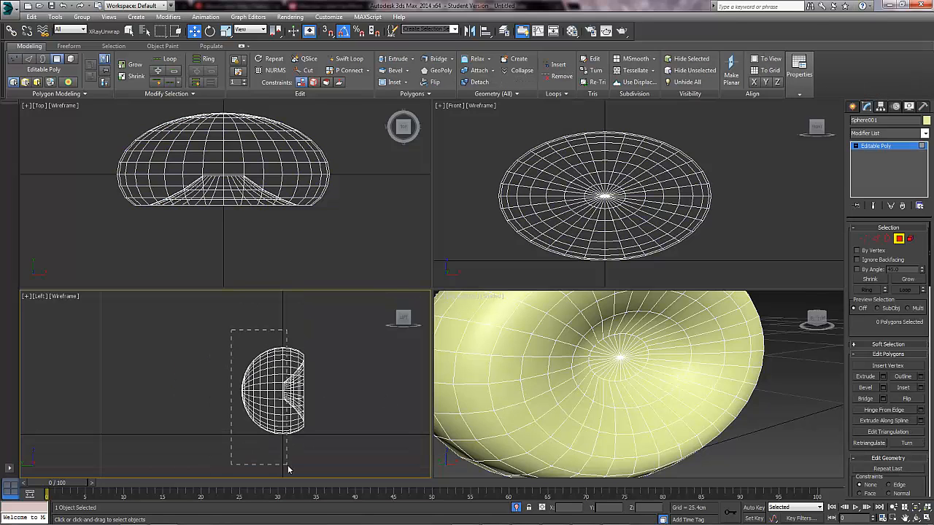
drag(288, 469, 282, 462)
key(Delete)
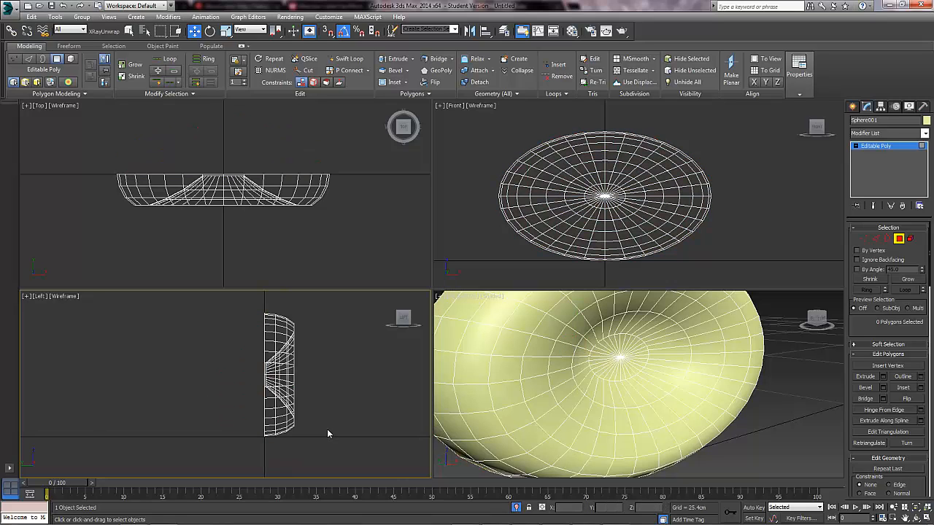
click(898, 240)
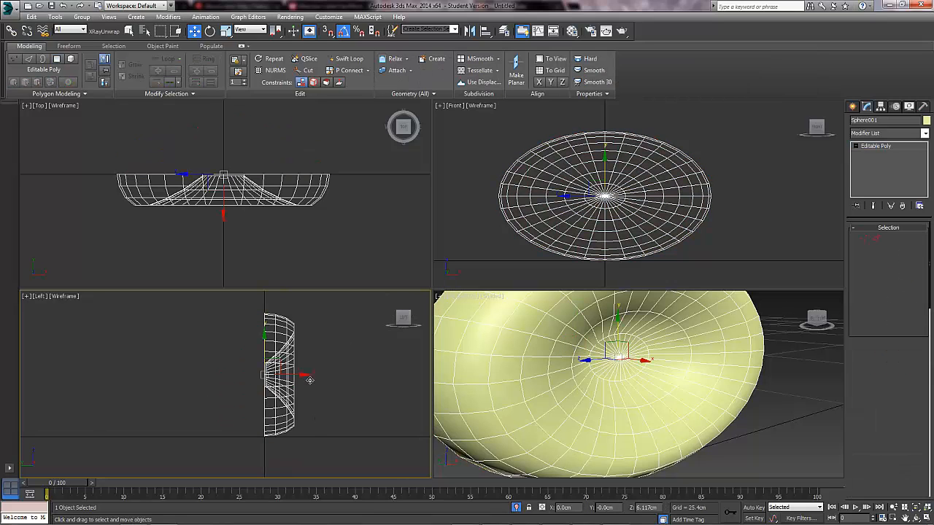
- Mirror the front half about the X axis in the left view as a copy with an offset of 0.0 cm
click(346, 388)
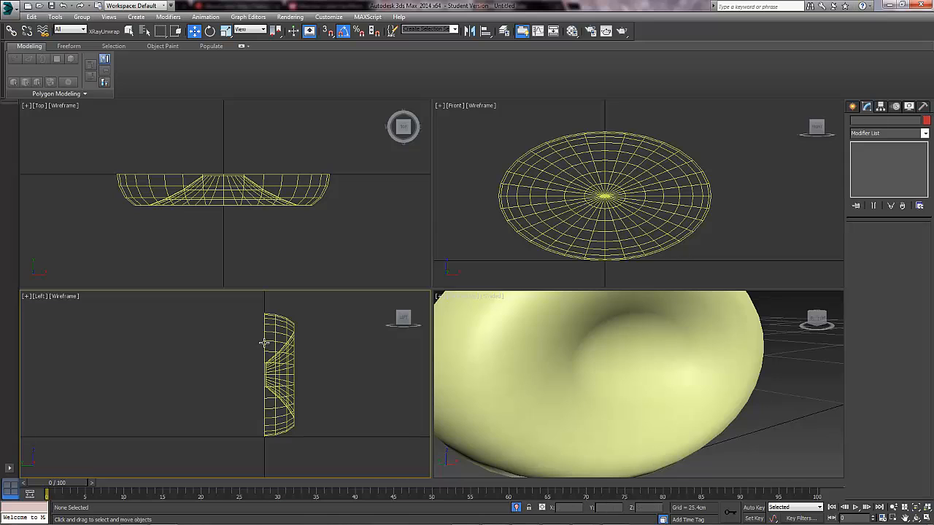
click(263, 406)
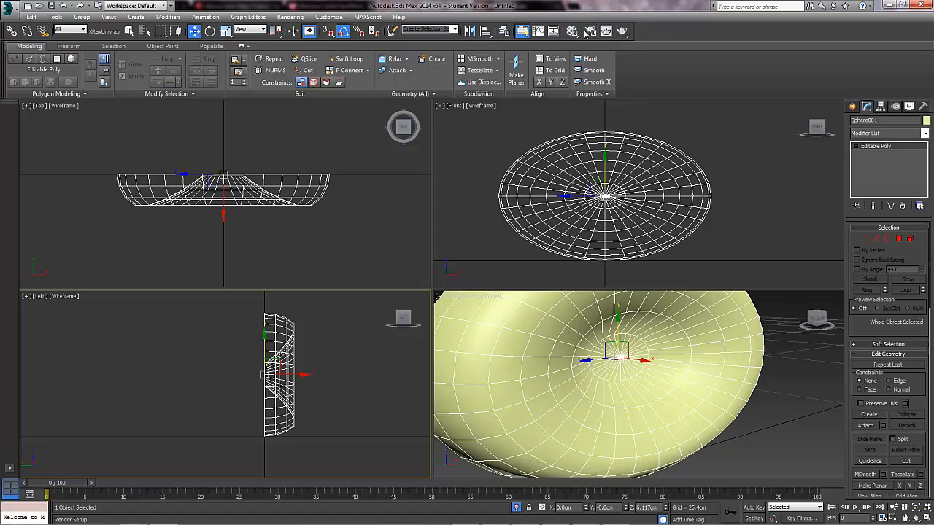
click(469, 32)
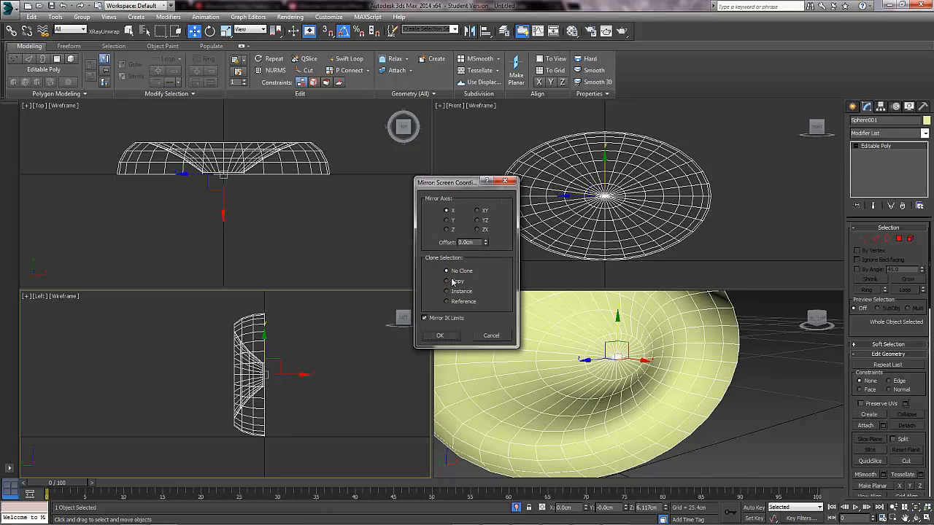
click(448, 281)
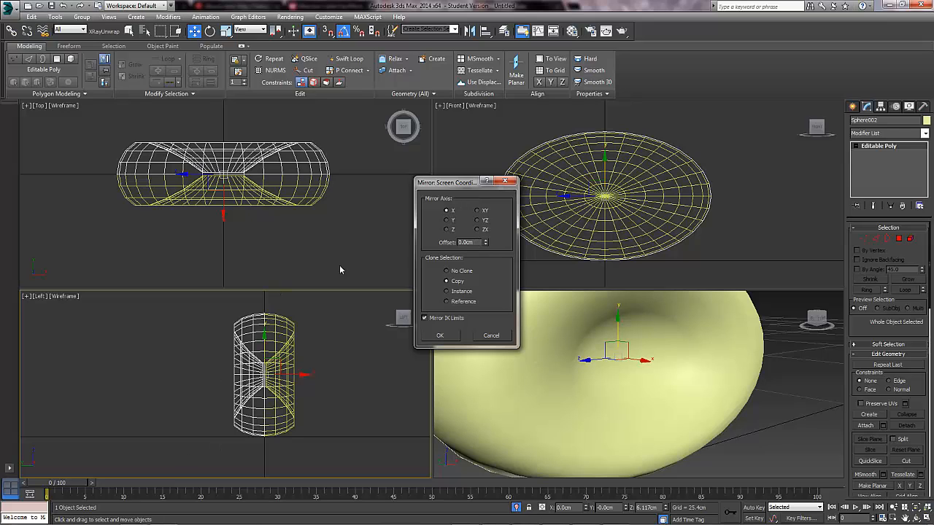
mouse_move(484, 248)
mouse_down()
mouse_move(504, 280)
mouse_move(502, 248)
mouse_up()
right_click(488, 244)
click(442, 335)
click(327, 363)
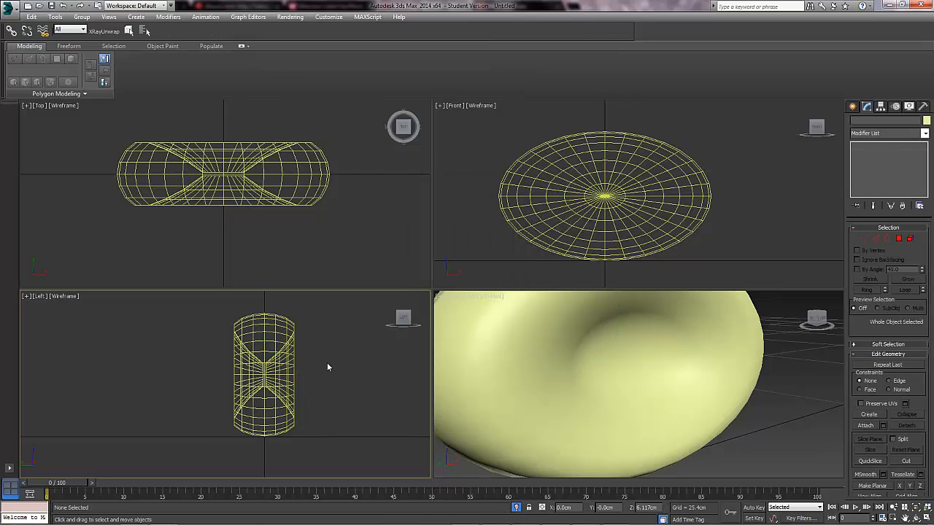
- Select the original front half and attach the mirrored rear half to it
click(272, 352)
click(195, 335)
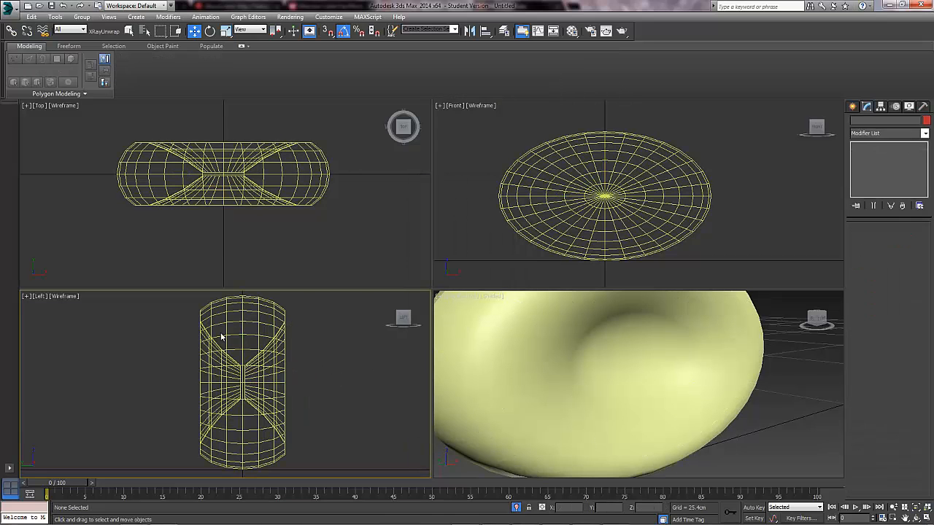
drag(179, 345, 270, 417)
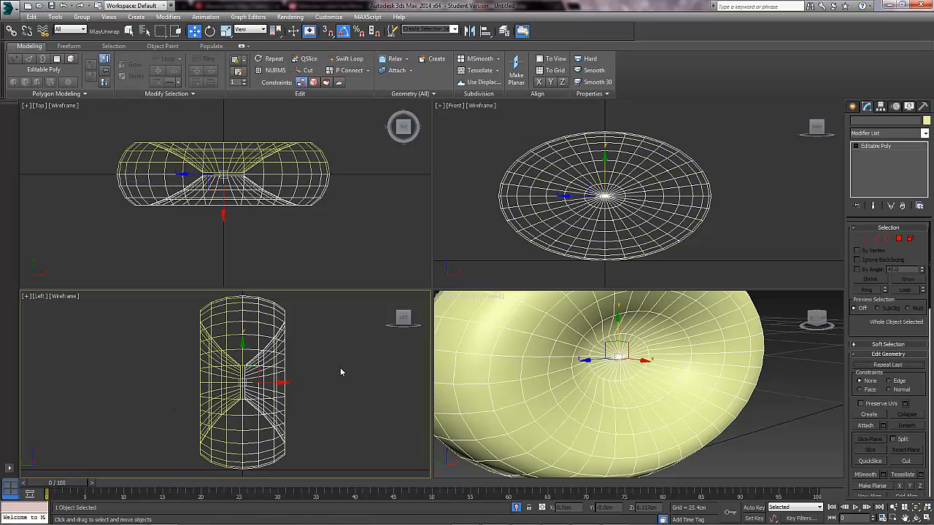
click(309, 359)
drag(309, 359, 275, 348)
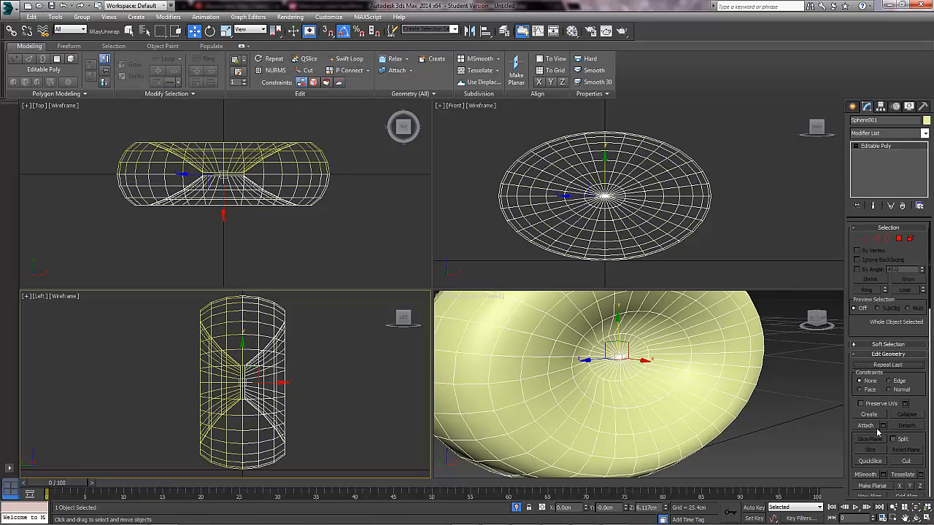
click(866, 426)
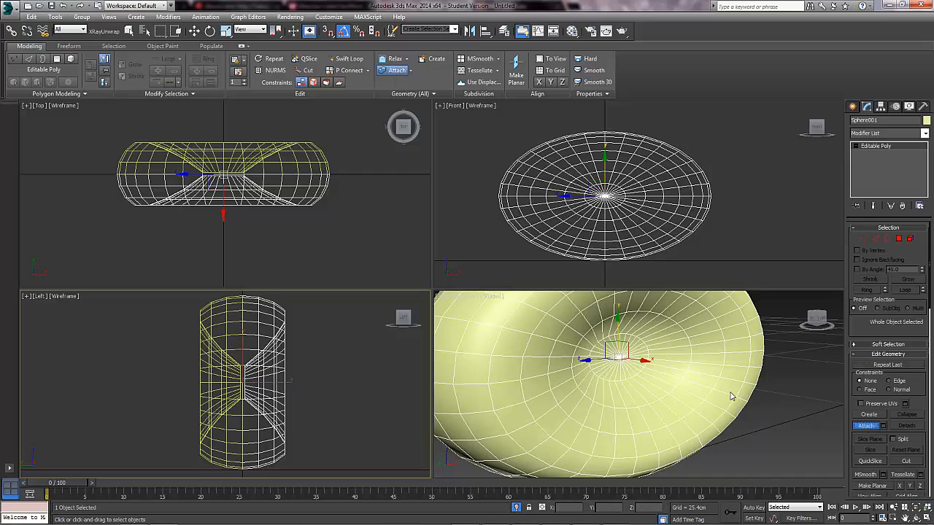
click(227, 325)
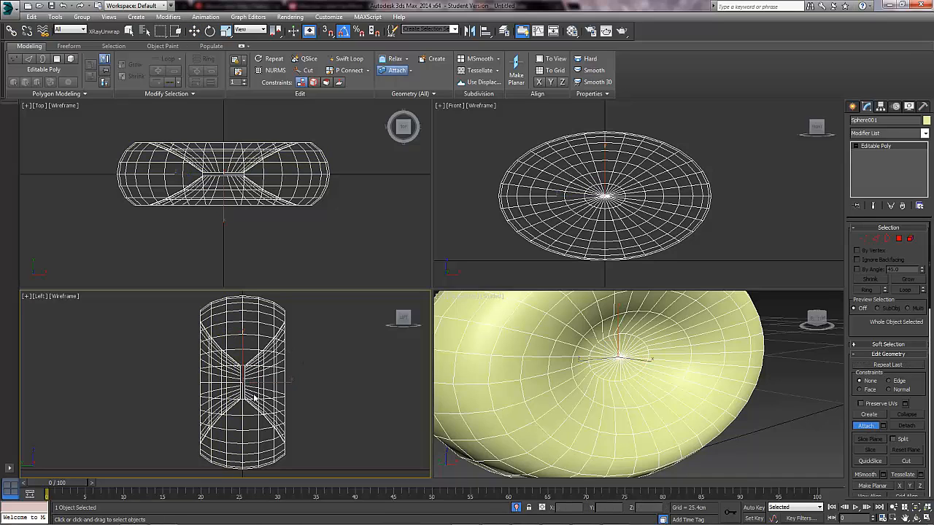
- Move one vertex on the outer seam to about 0.39 cm in Y to test whether the halves are joined
key(1)
click(531, 380)
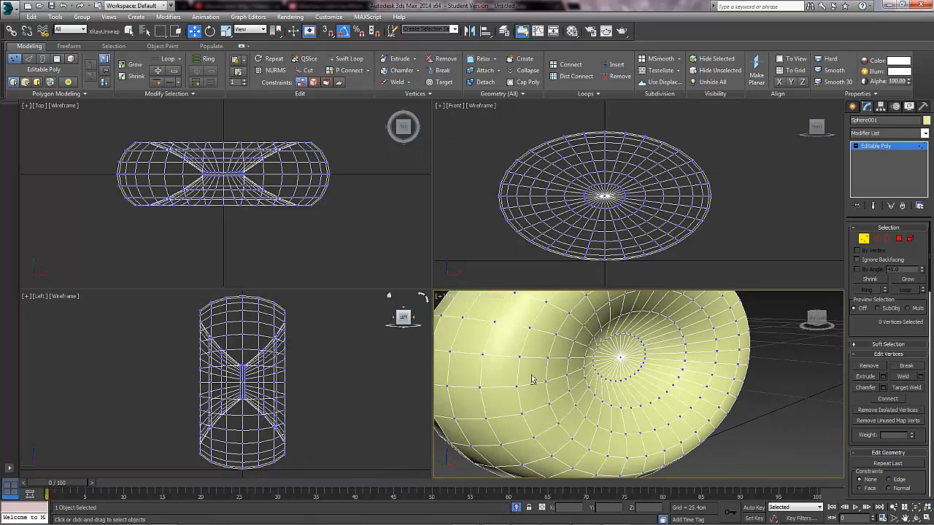
alt+middle_drag(531, 379, 552, 369)
click(540, 374)
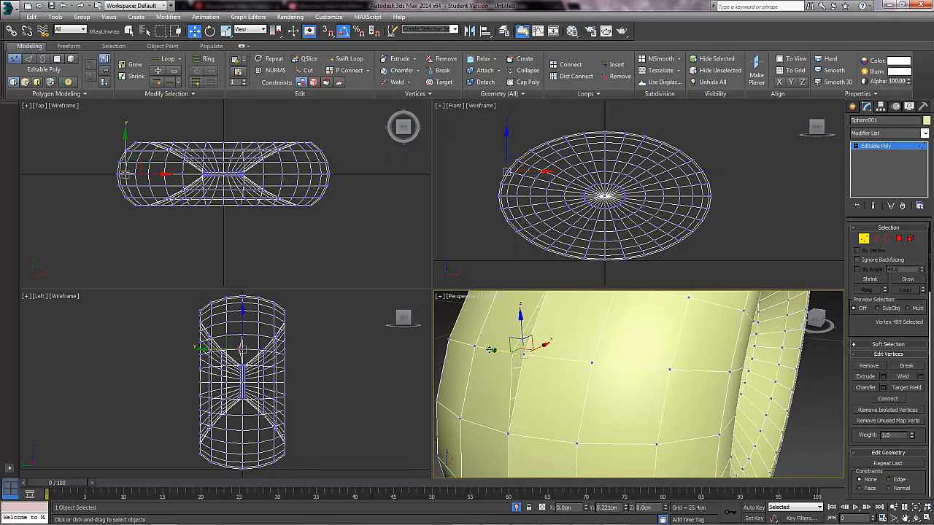
drag(491, 351, 475, 367)
key(ctrl+z)
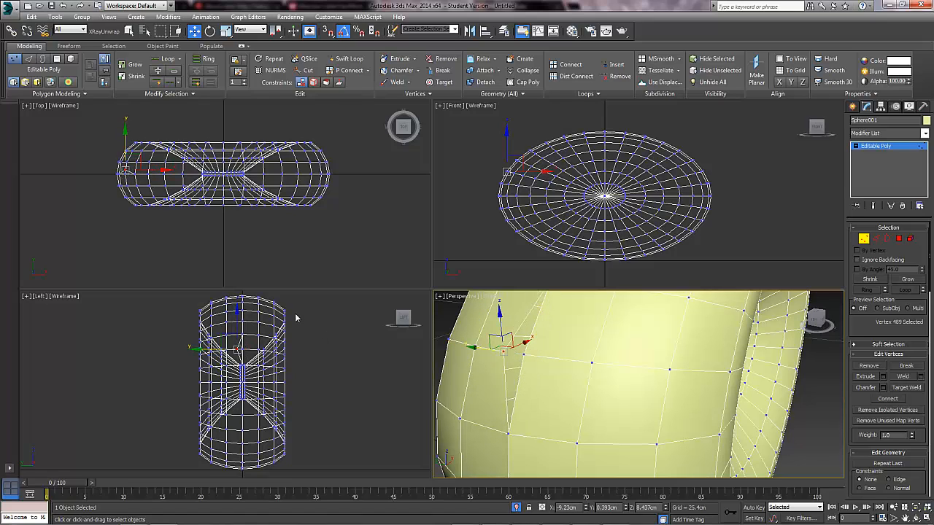
- Maximize the left view and undo the test move of the seam vertex
middle_drag(292, 329, 298, 378)
scroll(288, 325, down, 2)
key(1)
key(alt+w)
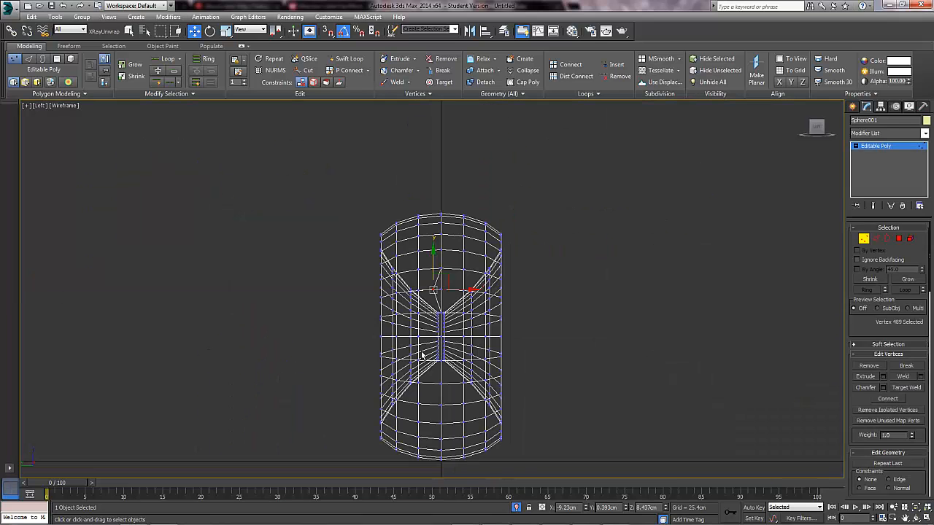
alt+middle_drag(422, 356, 417, 347)
key(l)
key(z)
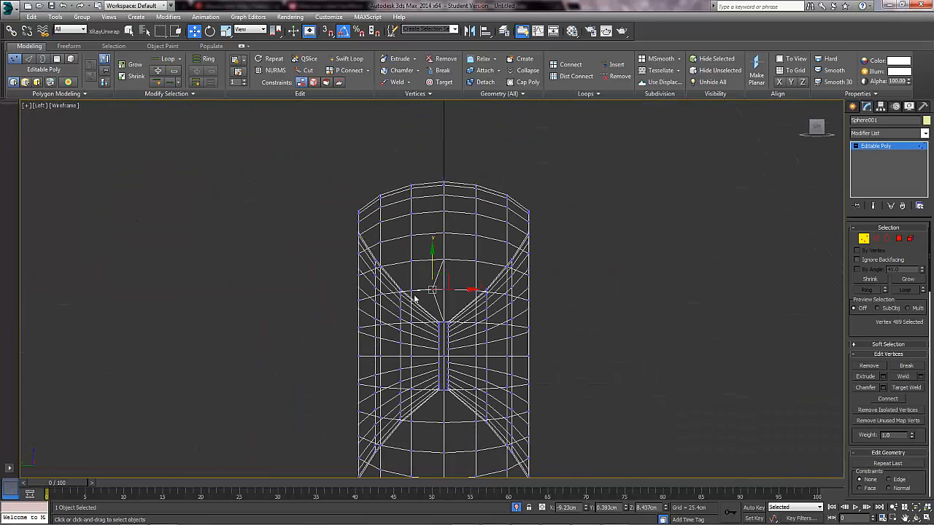
middle_drag(446, 289, 440, 263)
key(ctrl+z)
middle_drag(436, 184, 433, 164)
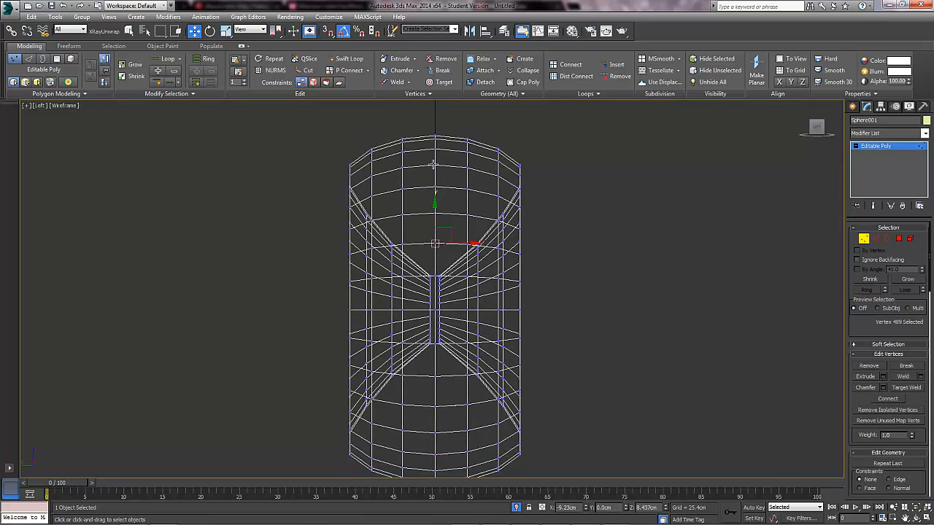
- Select all vertices along the central seam between the halves, excluding the inner rings and pole vertices
drag(432, 153, 441, 417)
middle_drag(443, 392, 442, 345)
scroll(442, 344, down, 2)
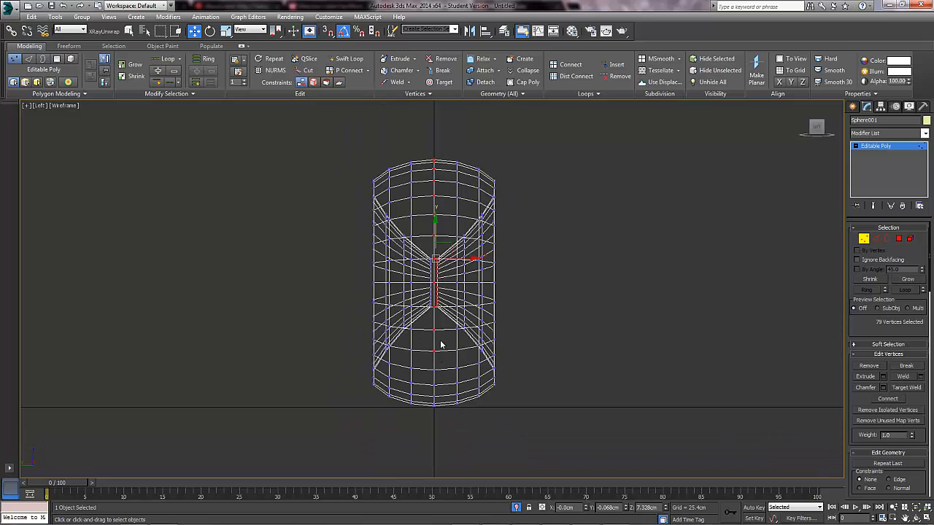
ctrl+drag(436, 438, 430, 344)
middle_drag(434, 329, 431, 342)
scroll(431, 341, up, 2)
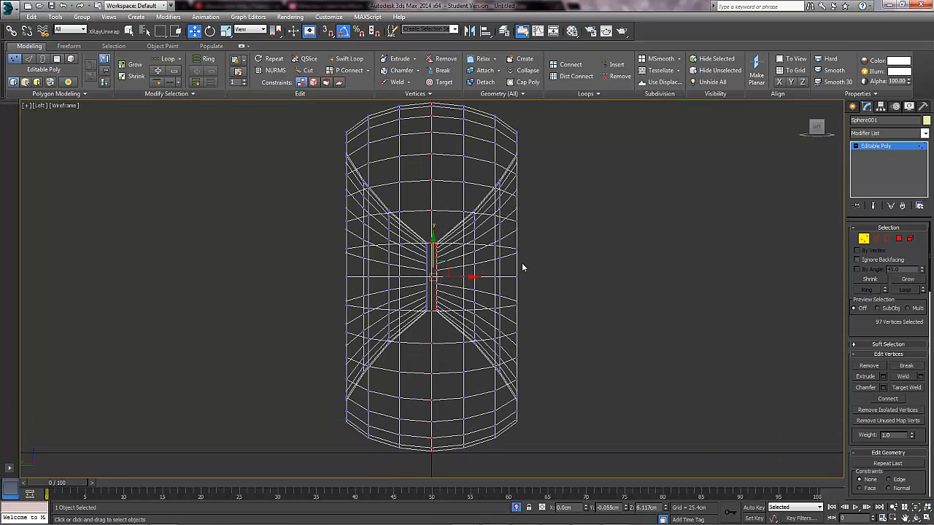
alt+drag(476, 227, 434, 326)
- Weld the selected seam vertices with a threshold of 0.254 cm and return to the four-viewport layout
click(920, 377)
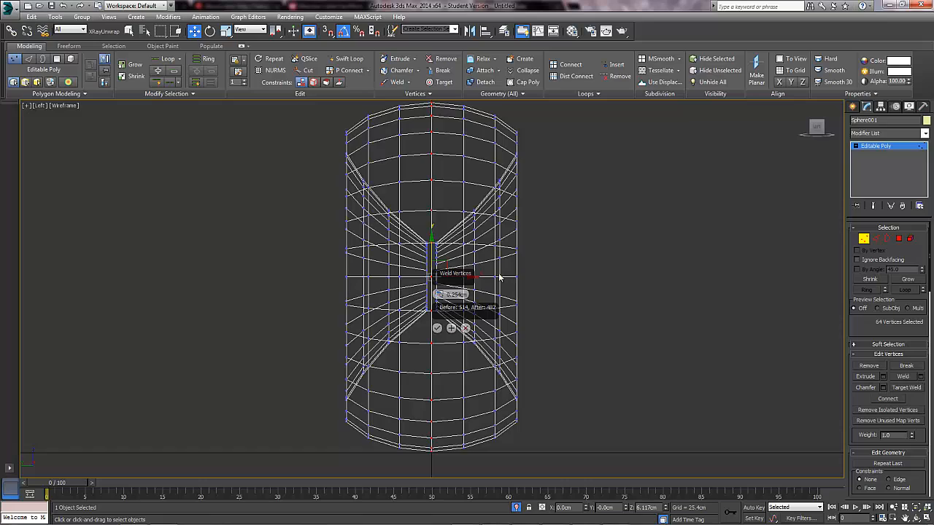
drag(454, 274, 641, 285)
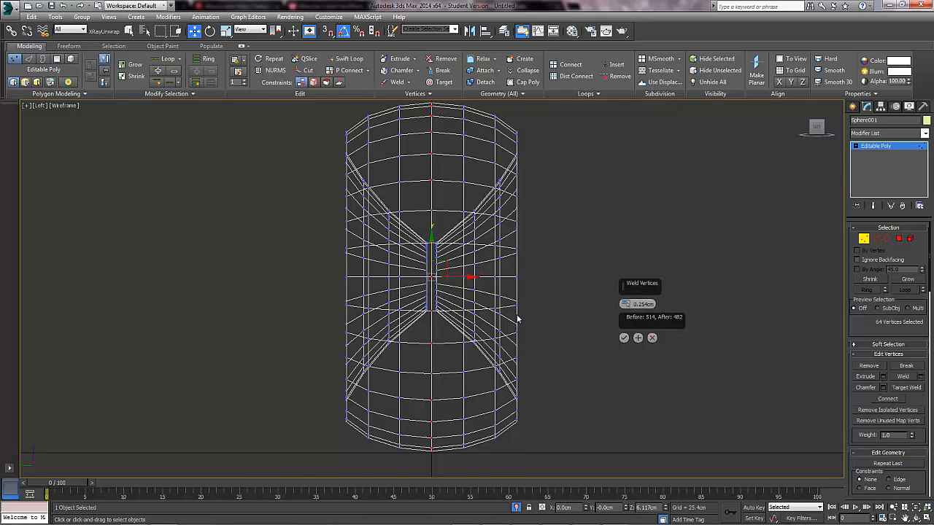
scroll(517, 317, up, 3)
click(624, 338)
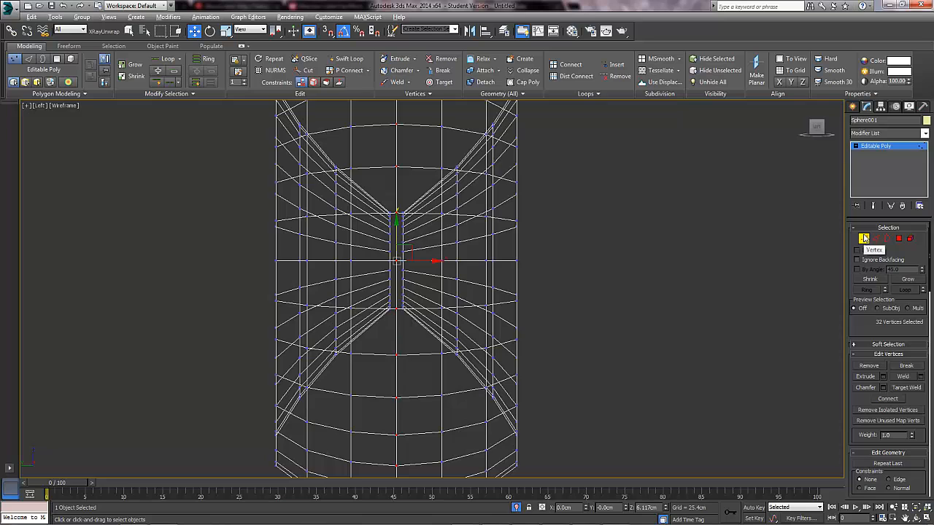
key(z)
key(alt+w)
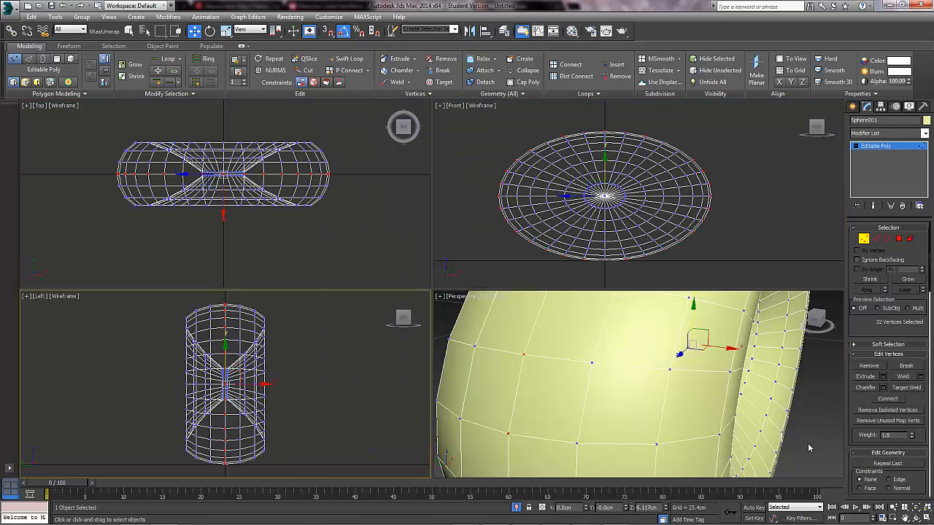
- Select one vertex on the welded seam and pull it along Y to test the joint between the halves
click(507, 361)
alt+middle_drag(494, 359, 502, 358)
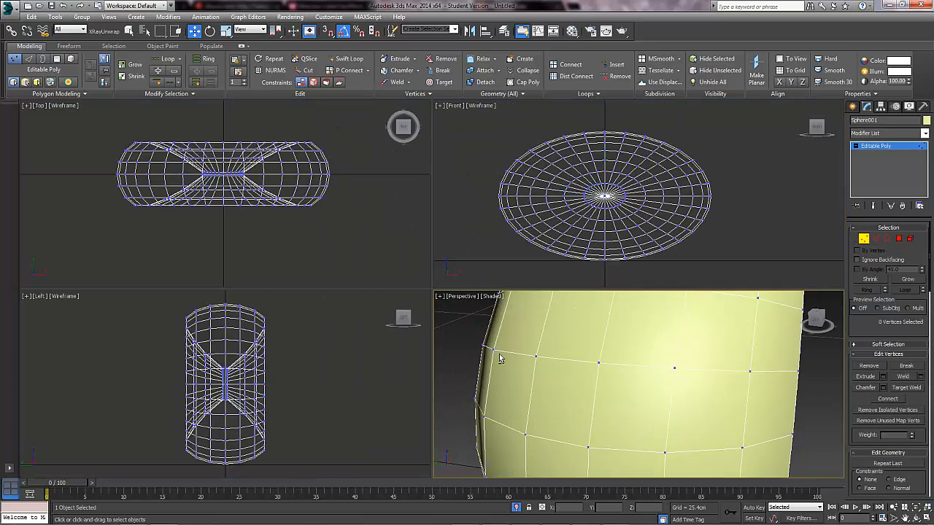
click(600, 362)
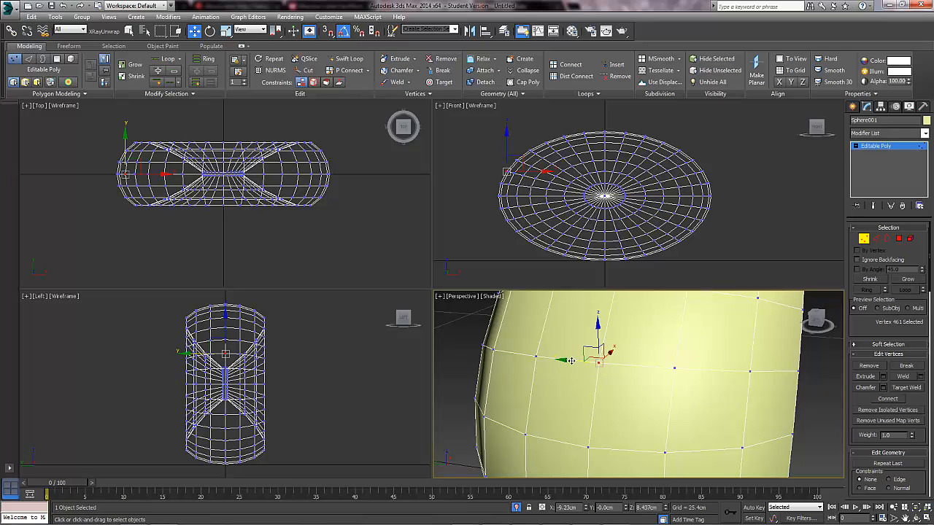
click(611, 382)
click(598, 365)
drag(583, 362, 547, 369)
- View the whole shape from an angle in perspective, and show the front view with Realistic shading, maximized
scroll(581, 361, down, 10)
alt+middle_drag(583, 345, 625, 364)
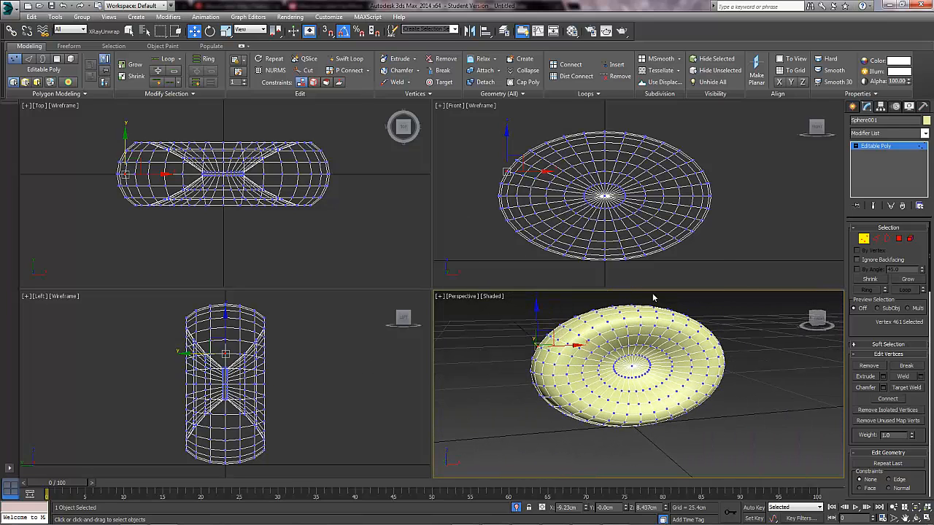
alt+middle_drag(654, 298, 740, 224)
right_click(741, 224)
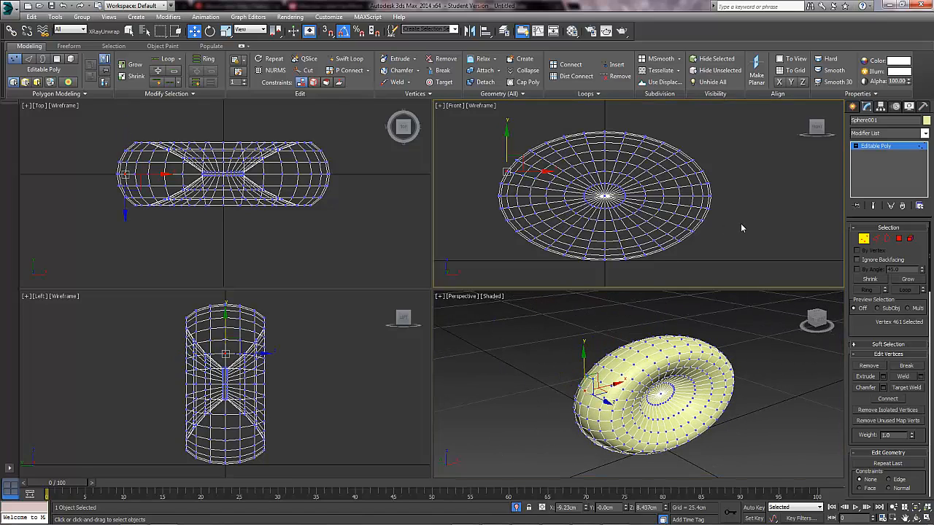
key(F3)
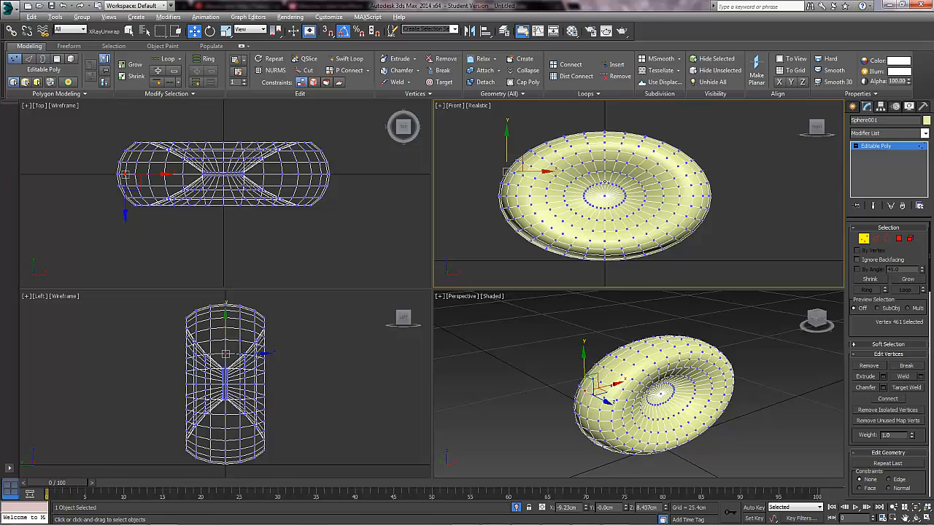
key(alt+w)
scroll(536, 240, up, 3)
scroll(584, 219, down, 2)
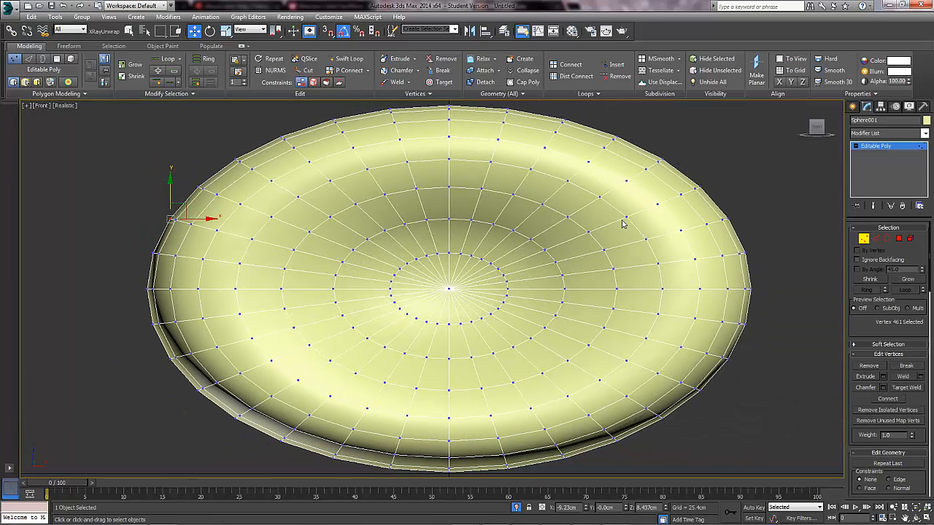
- Select the centre pole vertices on both sides of the shape together with the first ring of vertices around each
click(899, 240)
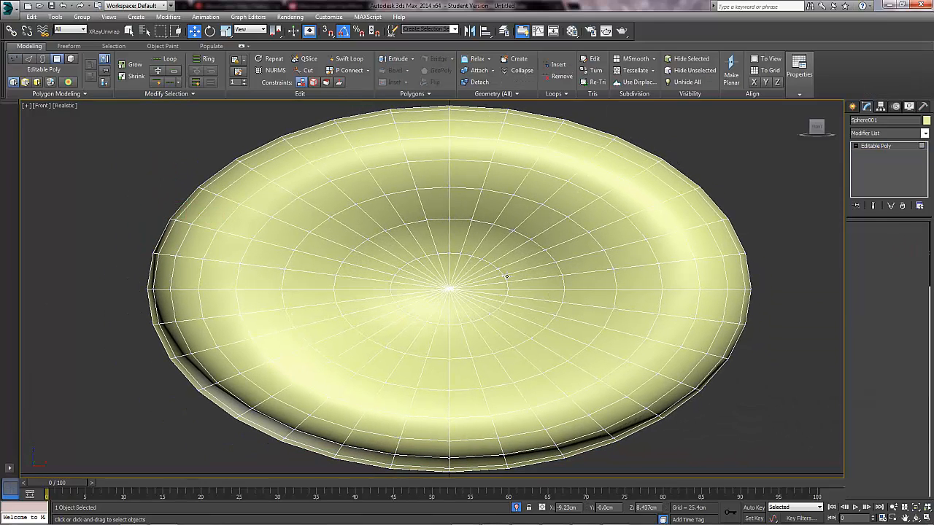
click(863, 239)
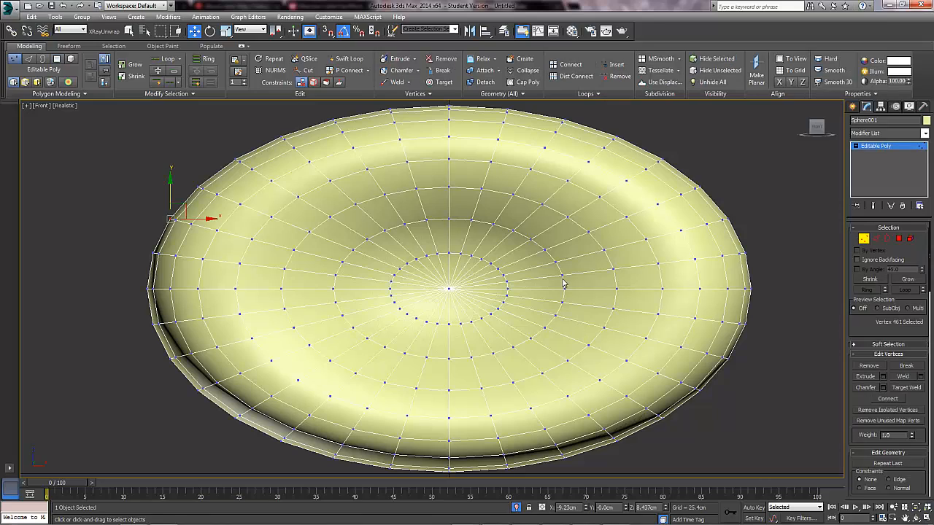
click(449, 289)
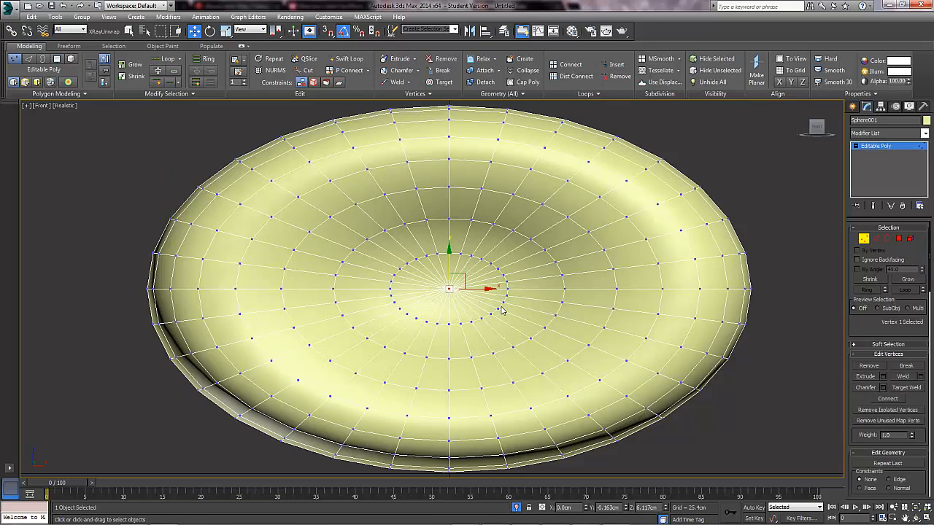
alt+middle_drag(445, 310, 486, 278)
ctrl+click(442, 291)
click(816, 129)
scroll(476, 278, up, 1)
scroll(476, 277, down, 1)
scroll(486, 277, up, 1)
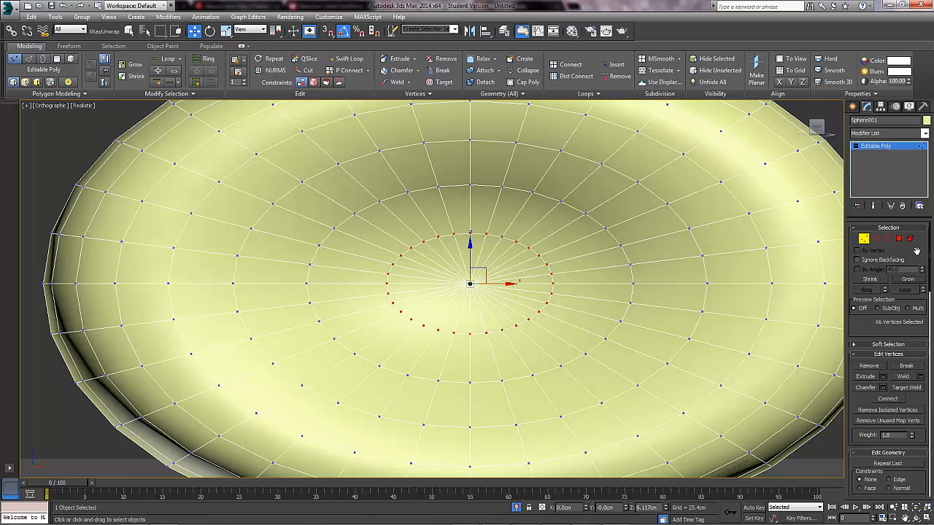
- Convert the vertex selection to polygons and bridge the two centre caps to open a hole through the shape
ctrl+click(899, 240)
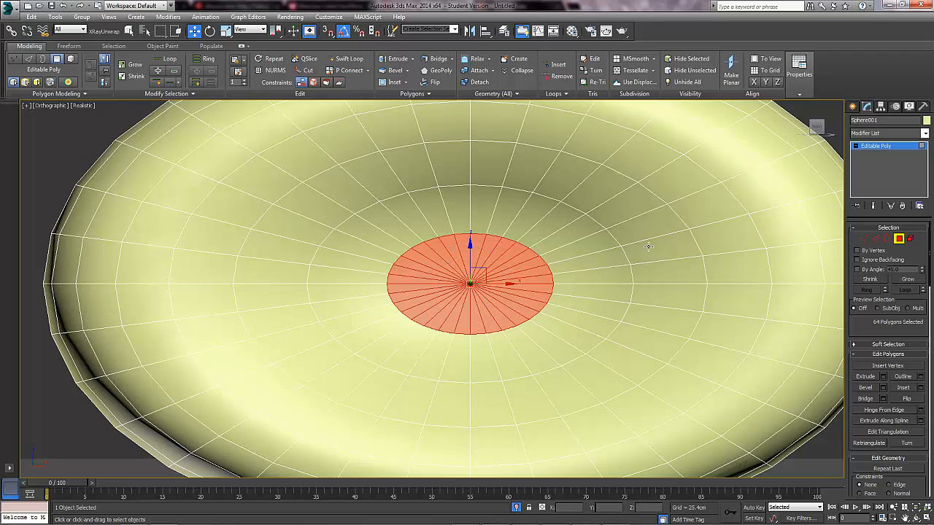
alt+middle_drag(488, 260, 488, 261)
middle_drag(538, 283, 523, 279)
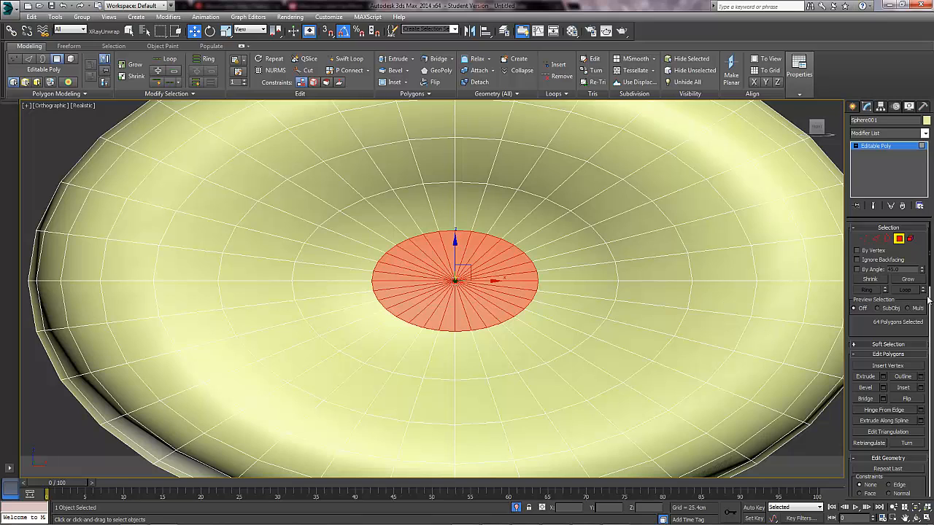
drag(889, 332, 885, 287)
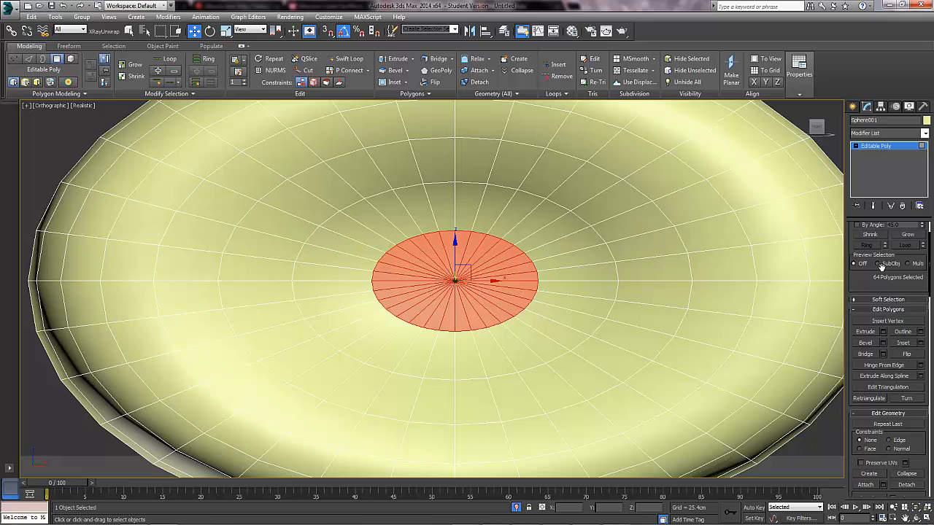
click(866, 354)
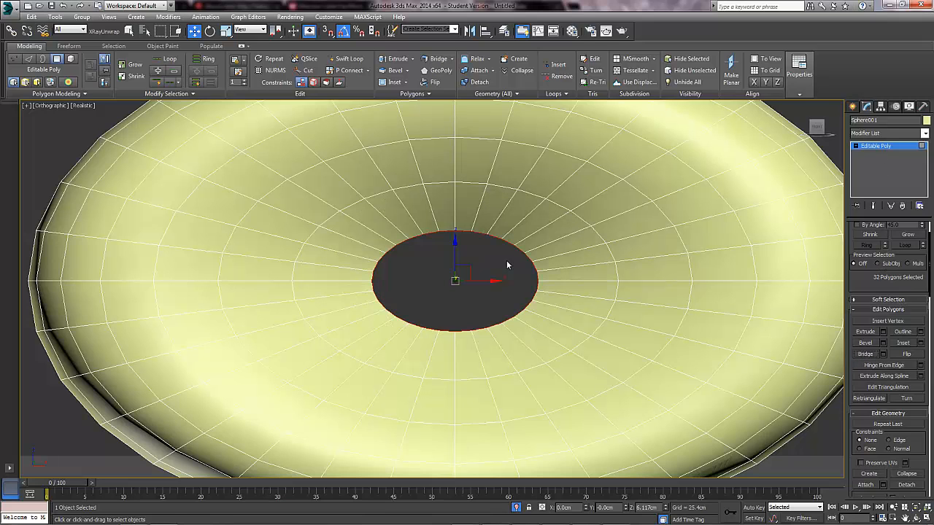
alt+middle_drag(452, 277, 487, 285)
scroll(488, 285, up, 6)
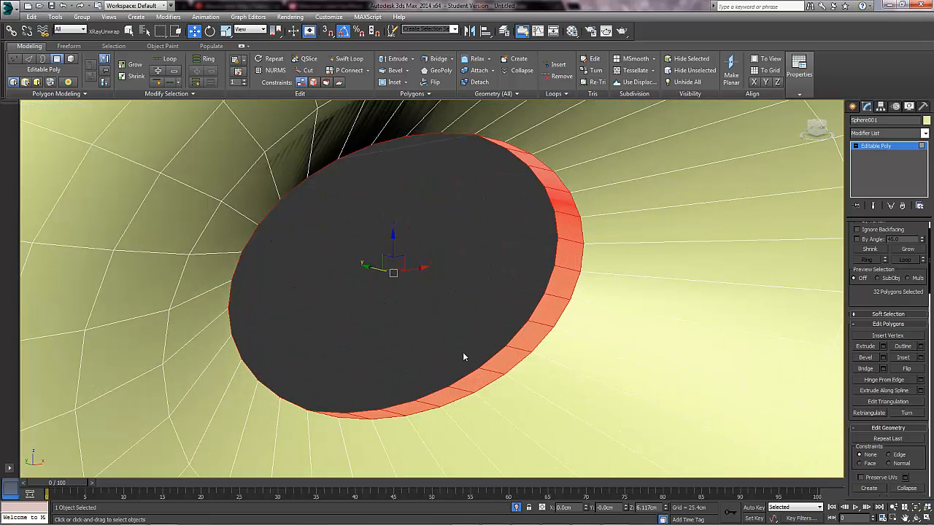
scroll(471, 312, down, 2)
scroll(477, 307, down, 3)
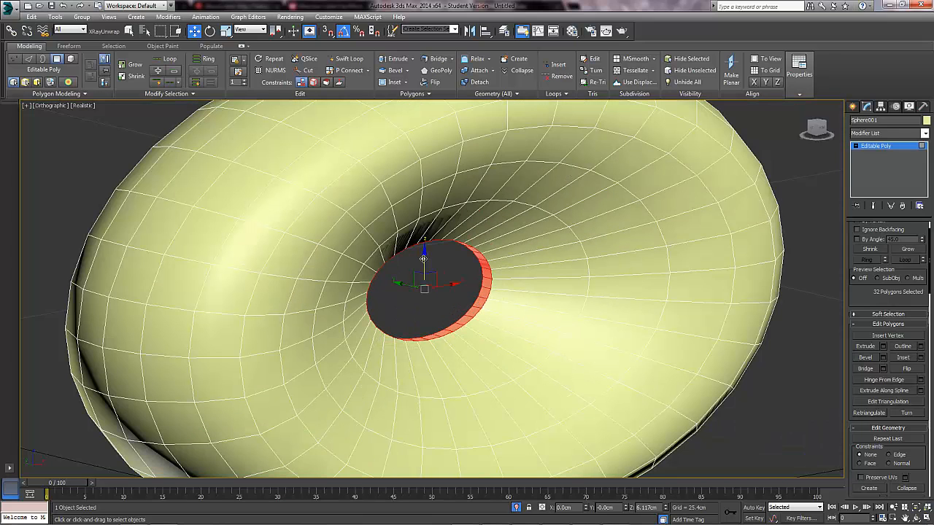
- Compare the front view with the Front Angle lamp photo and scale the hole's polygons narrower along X
key(f)
scroll(452, 256, up, 6)
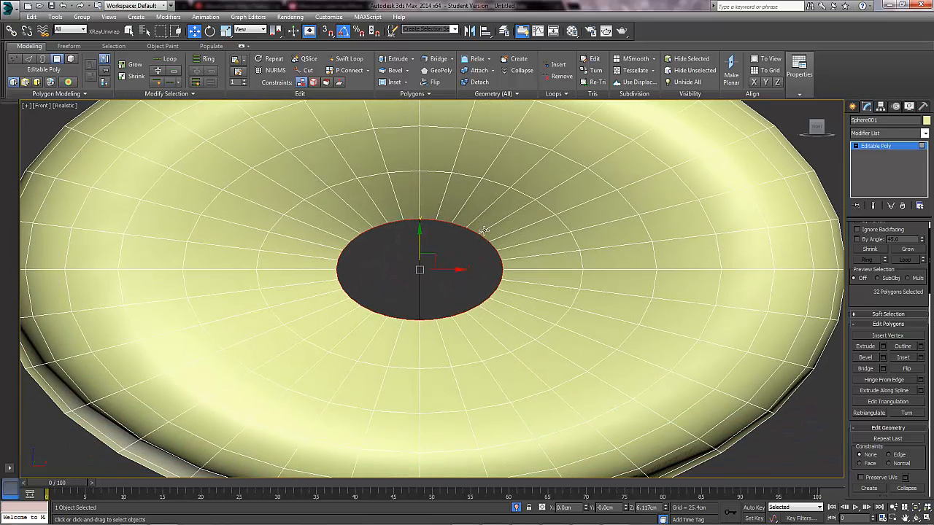
key(alt+Tab)
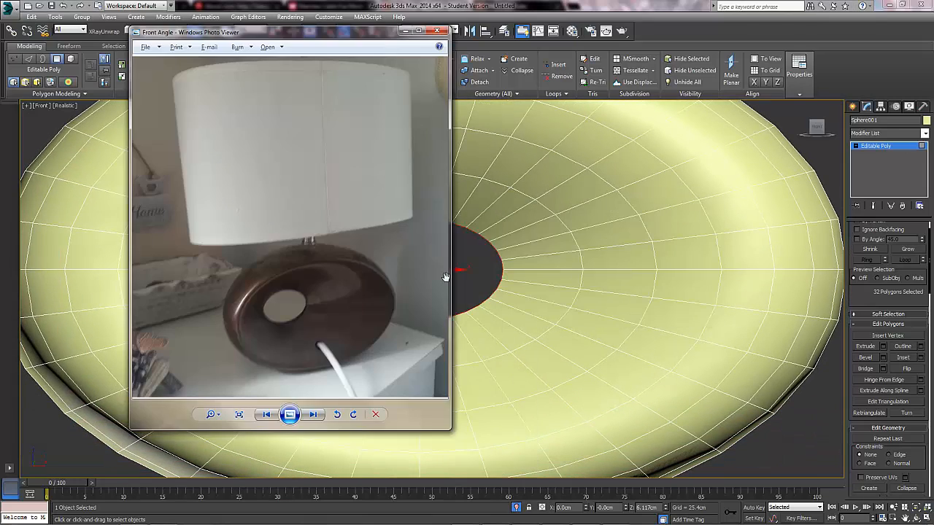
drag(321, 36, 733, 53)
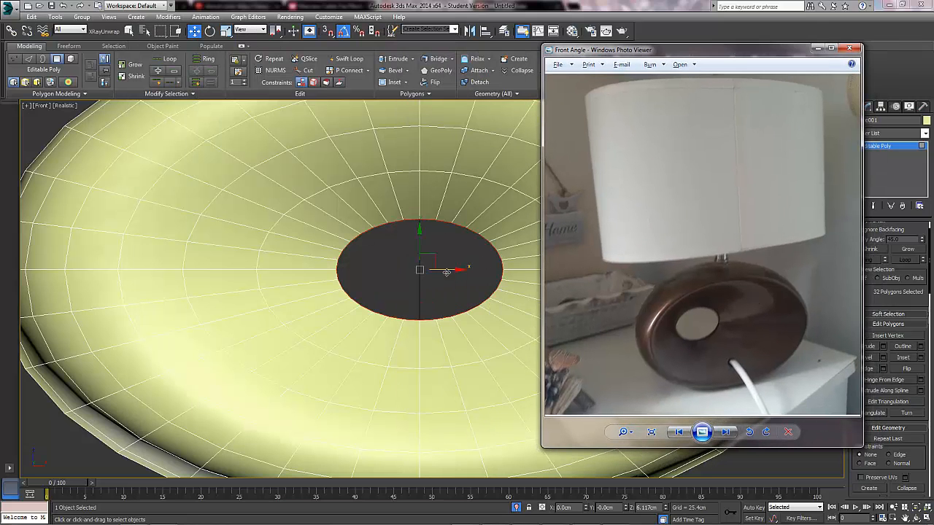
mouse_move(464, 259)
middle_down()
mouse_move(435, 270)
mouse_move(459, 252)
middle_up()
key(r)
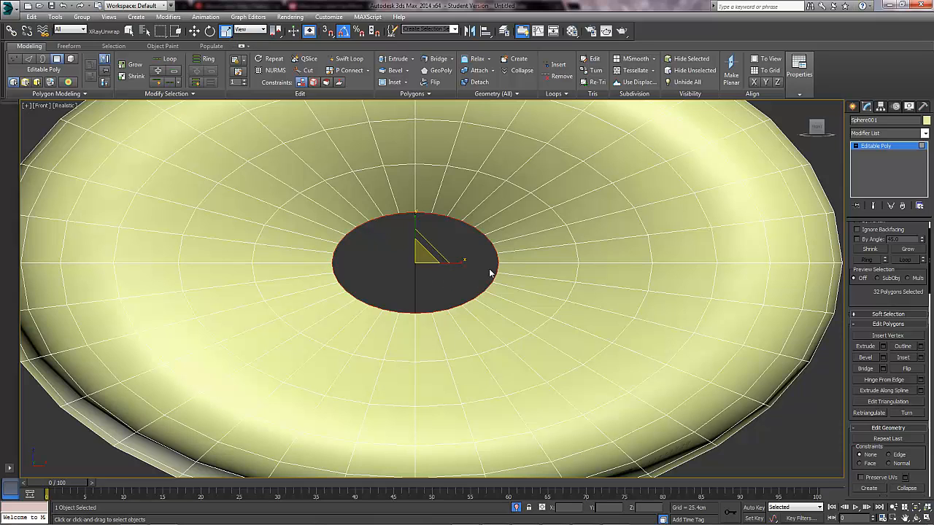
drag(463, 260, 450, 263)
scroll(448, 271, up, 2)
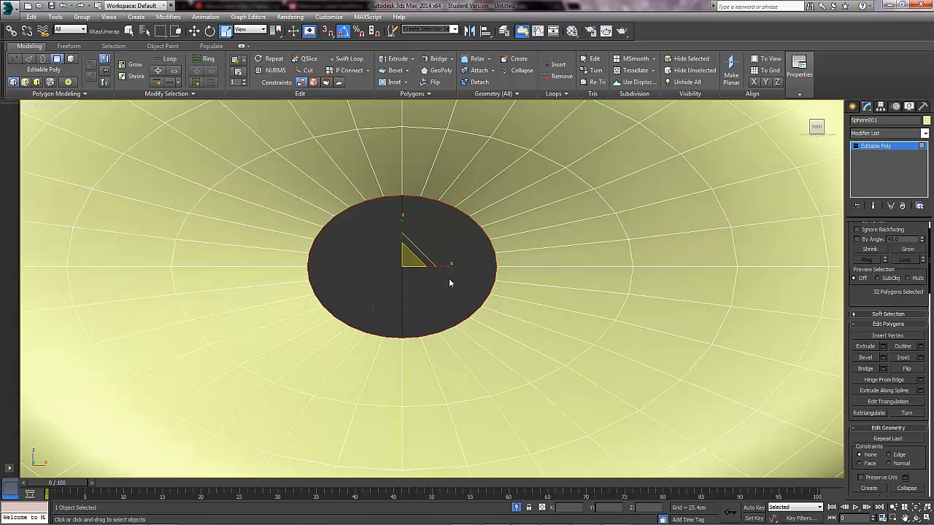
scroll(451, 270, down, 5)
key(alt+Tab)
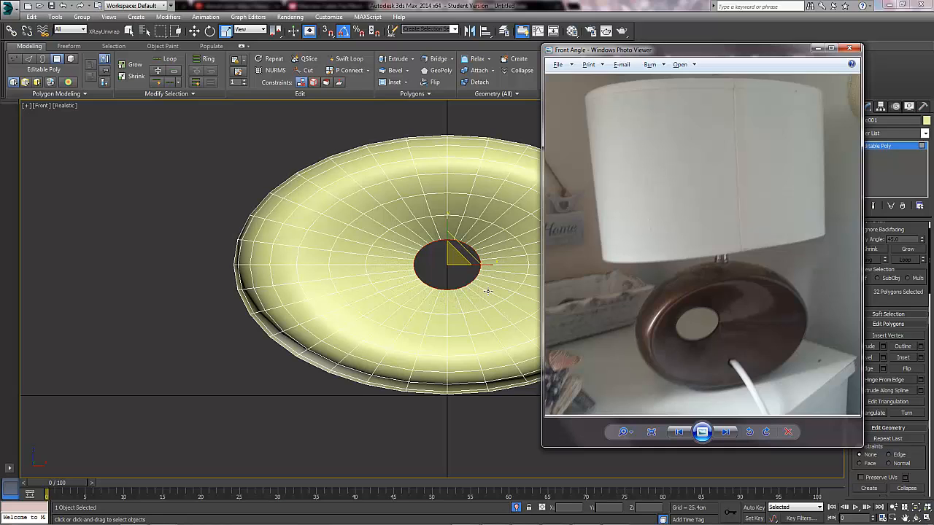
key(alt+Tab)
- Try to move only the hole's polygons about 1.6 cm along X, and undo the move
scroll(469, 302, up, 4)
key(w)
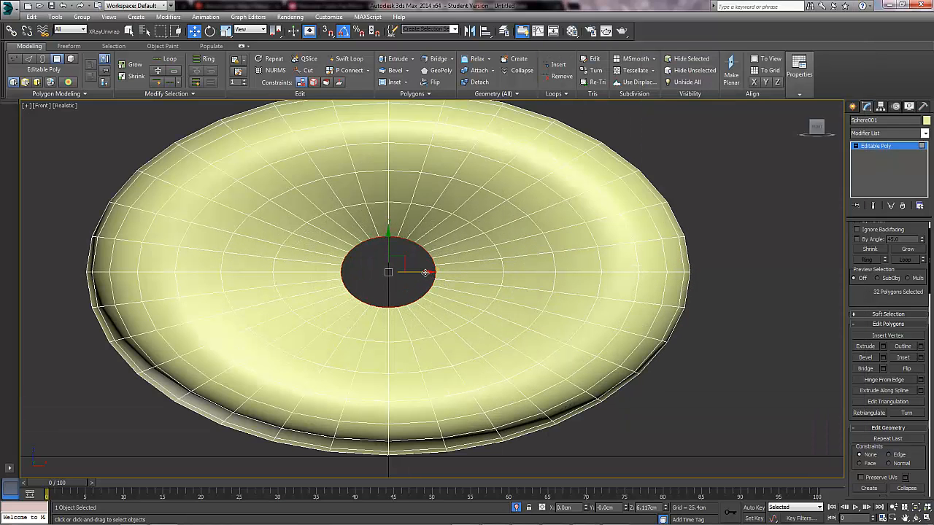
drag(425, 272, 474, 284)
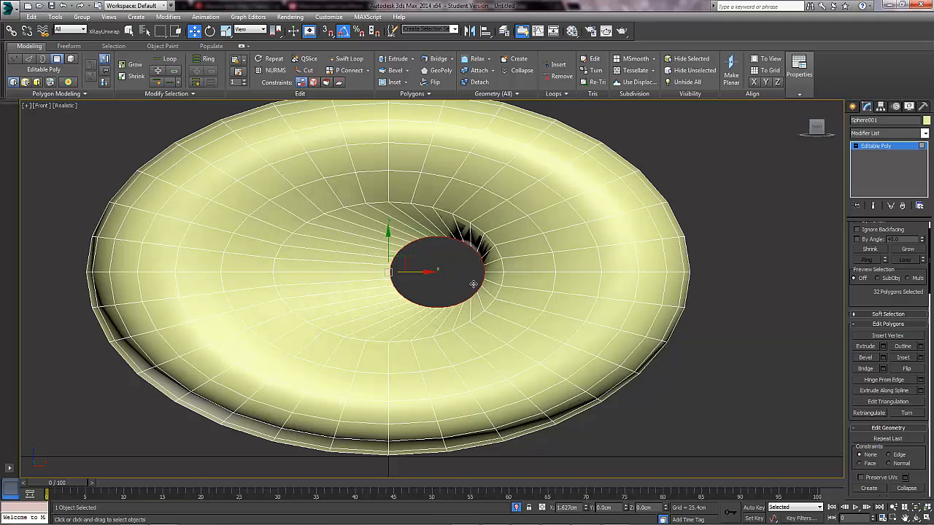
key(ctrl+z)
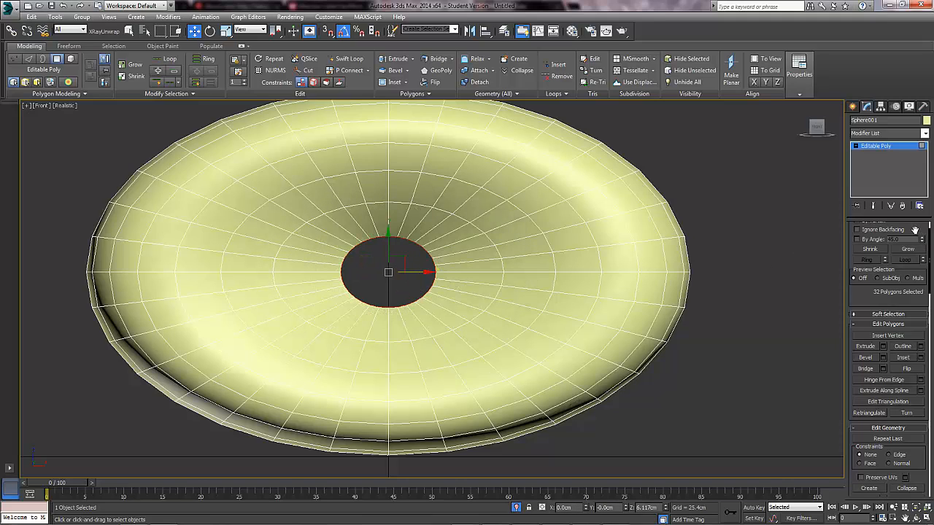
- Select all vertices around the hole and enable soft selection with a falloff of 4.47 cm
scroll(915, 230, up, 1)
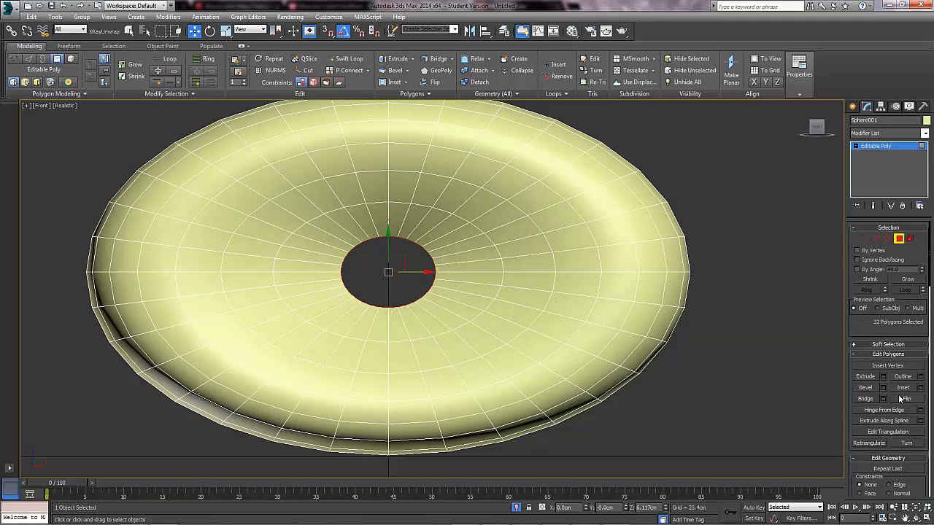
click(865, 241)
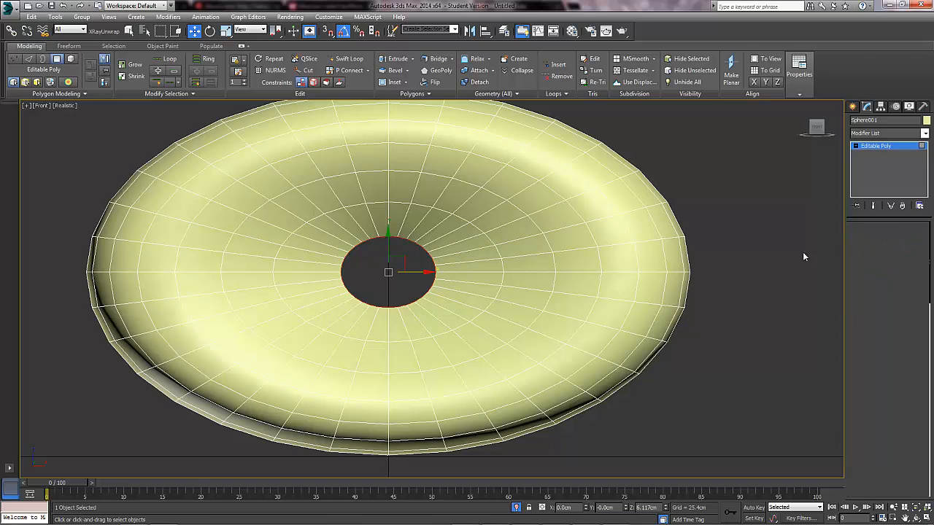
click(378, 273)
drag(330, 227, 448, 321)
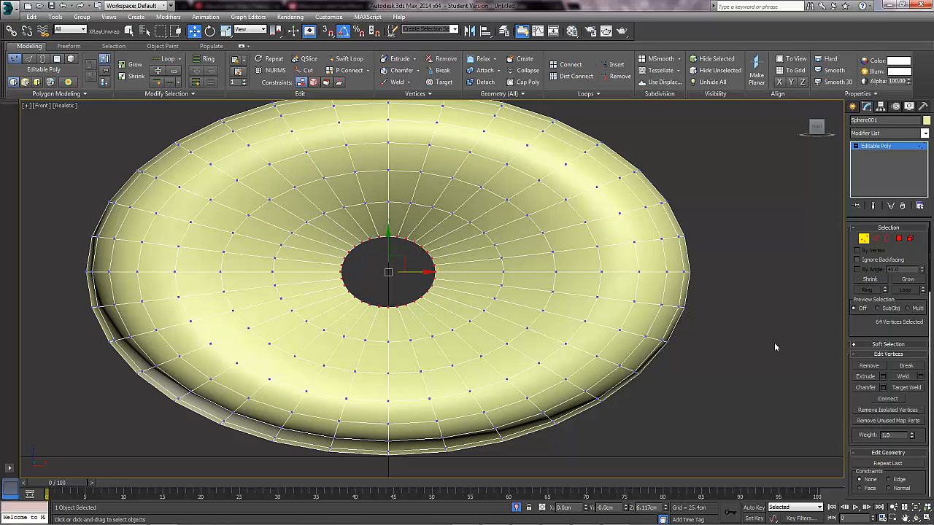
click(881, 345)
click(858, 284)
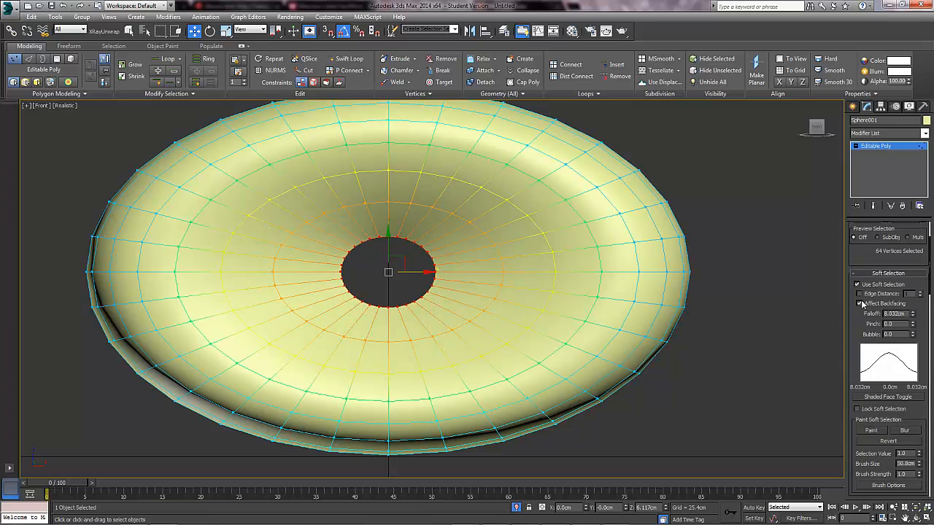
right_click(912, 314)
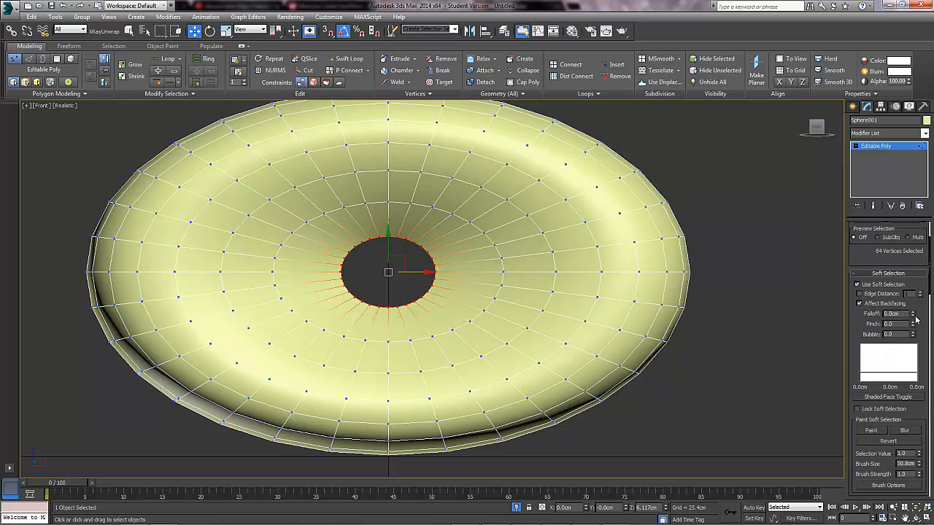
drag(912, 316, 900, 227)
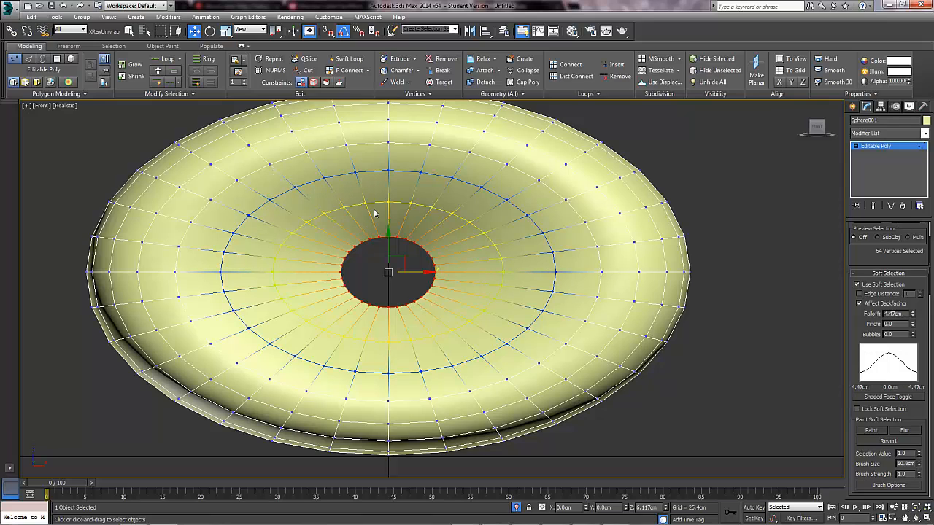
- Move the soft-selected hole vertices about 1.75 cm along positive X to set the hole off-centre
drag(430, 272, 485, 280)
middle_drag(460, 273, 436, 267)
scroll(436, 268, down, 2)
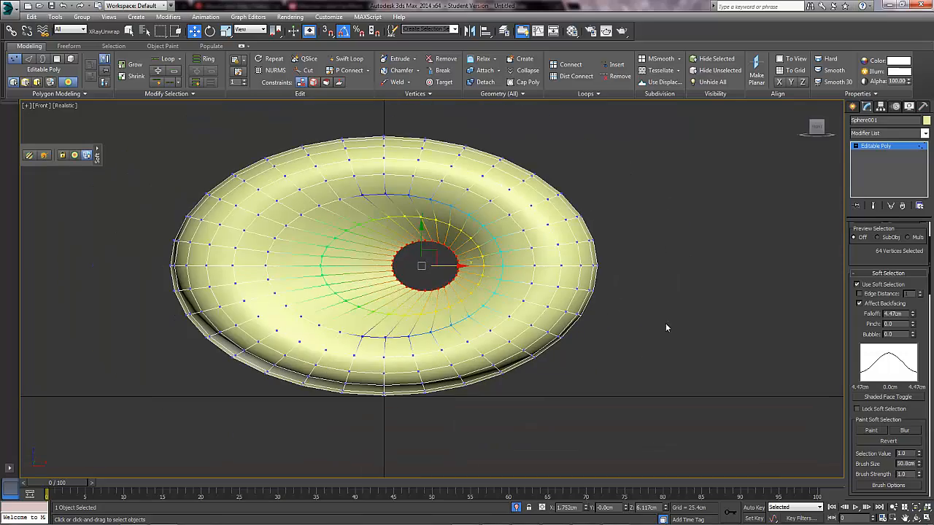
- Deselect the hole vertices, view the shape in perspective, and set the viewport shading to Shaded
click(666, 328)
alt+middle_drag(666, 327, 462, 275)
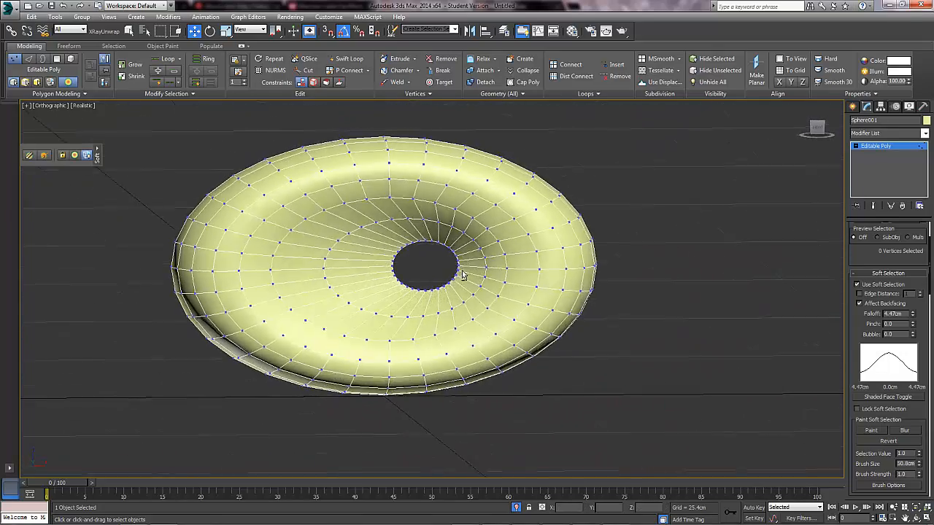
scroll(462, 275, up, 3)
key(p)
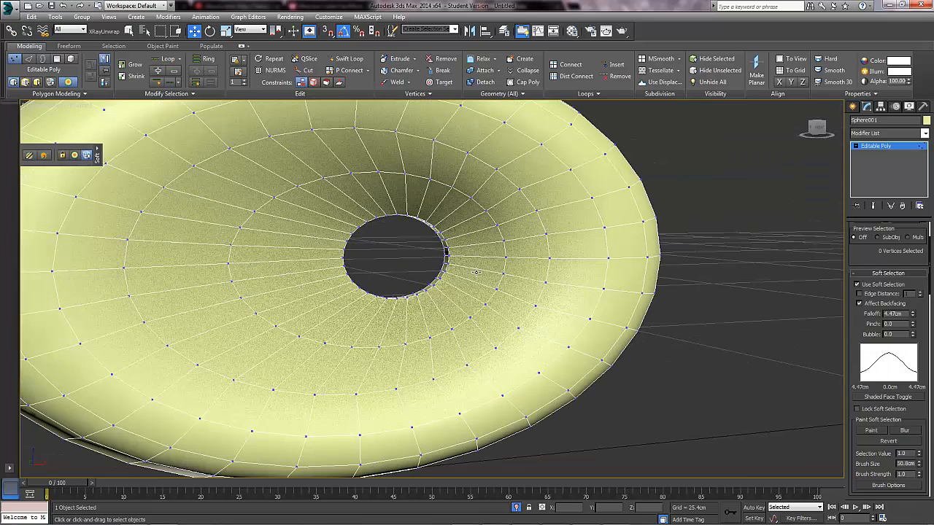
scroll(460, 269, down, 1)
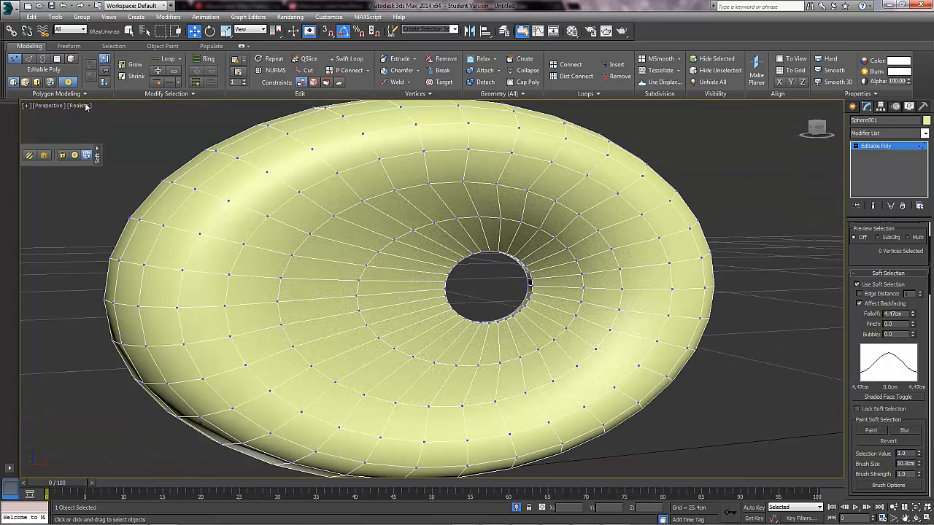
click(85, 106)
click(102, 128)
middle_drag(515, 302, 467, 298)
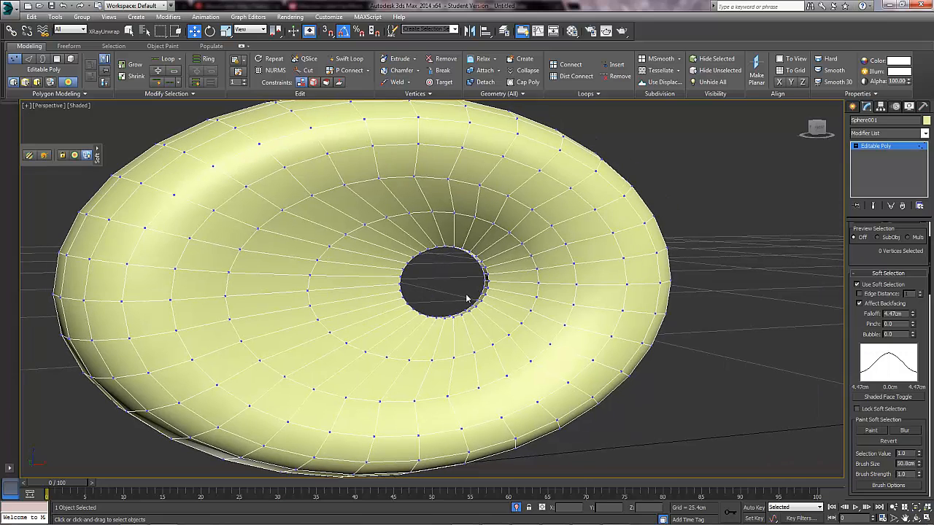
scroll(915, 253, up, 3)
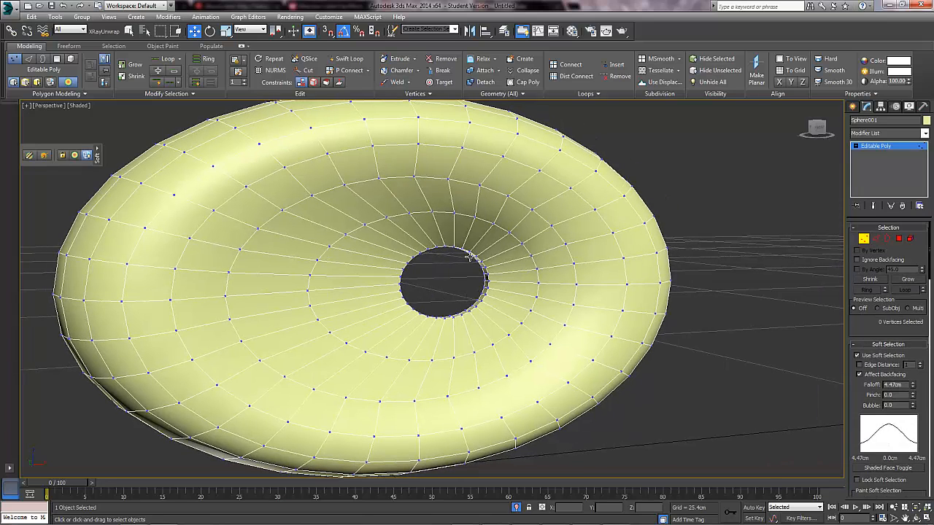
- Turn off soft selection and select all vertices around the hole's rim in the front view
key(f)
key(z)
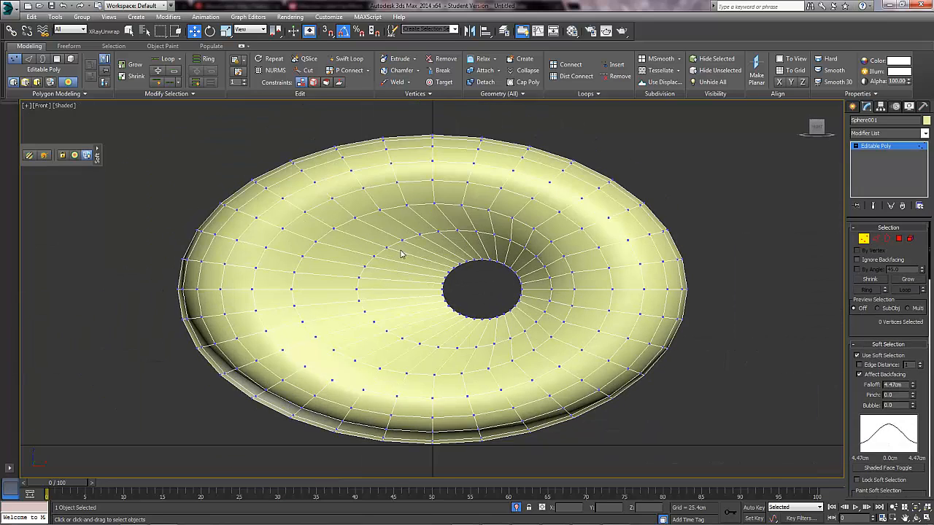
middle_drag(451, 261, 372, 255)
scroll(371, 256, up, 2)
drag(346, 238, 474, 346)
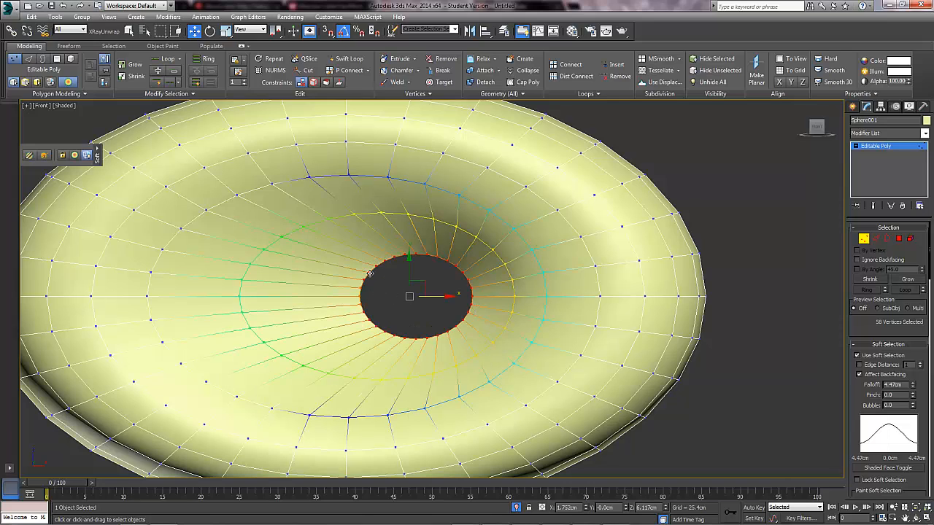
click(857, 356)
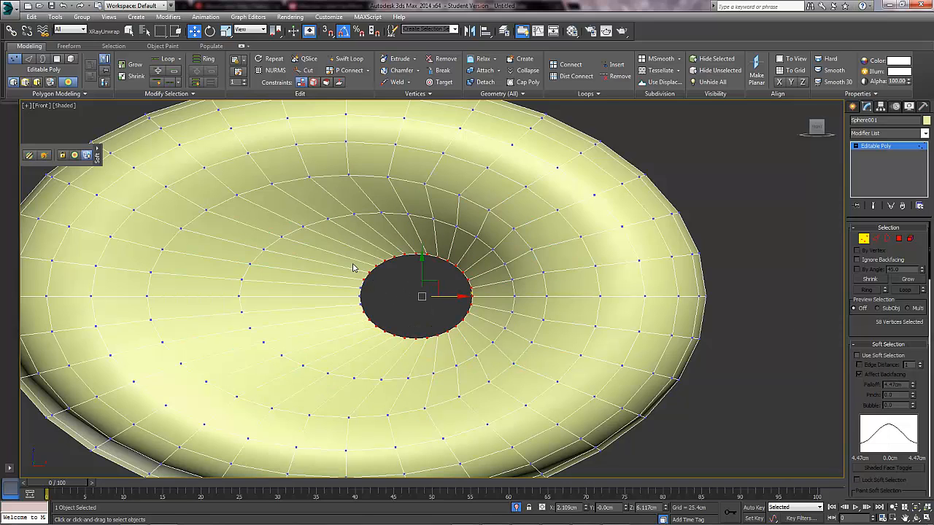
ctrl+drag(349, 264, 388, 317)
drag(355, 249, 480, 342)
scroll(467, 314, up, 2)
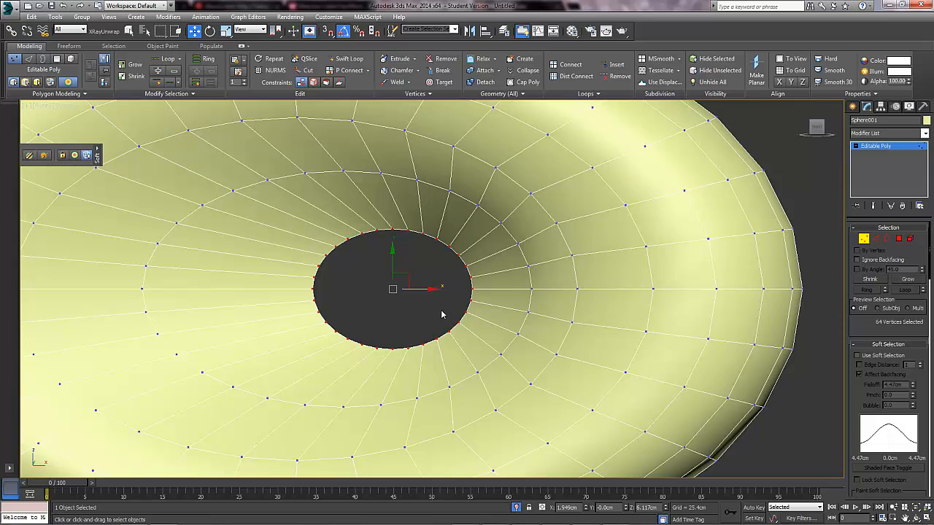
- Uniformly scale up the hole's rim vertices slightly and shift them to about 1.815 cm on X
key(r)
scroll(400, 280, down, 2)
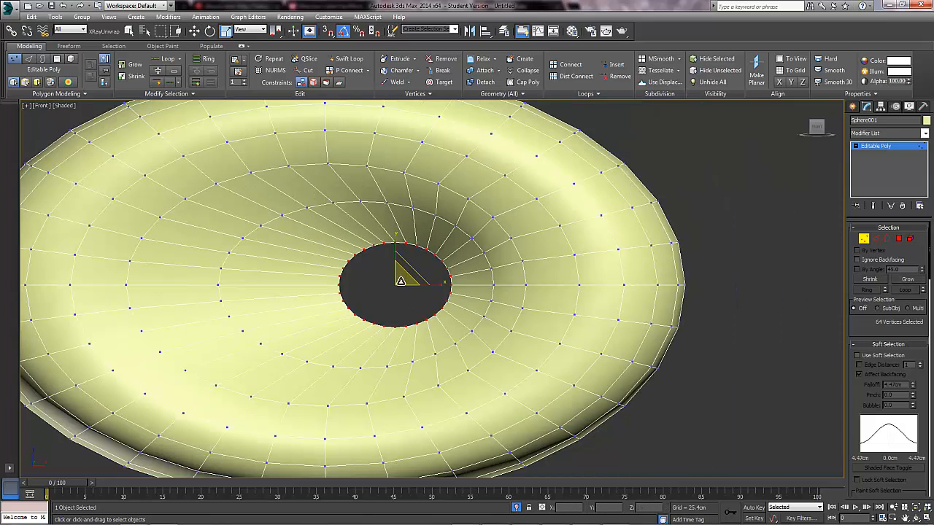
scroll(408, 282, up, 1)
drag(417, 283, 407, 296)
key(w)
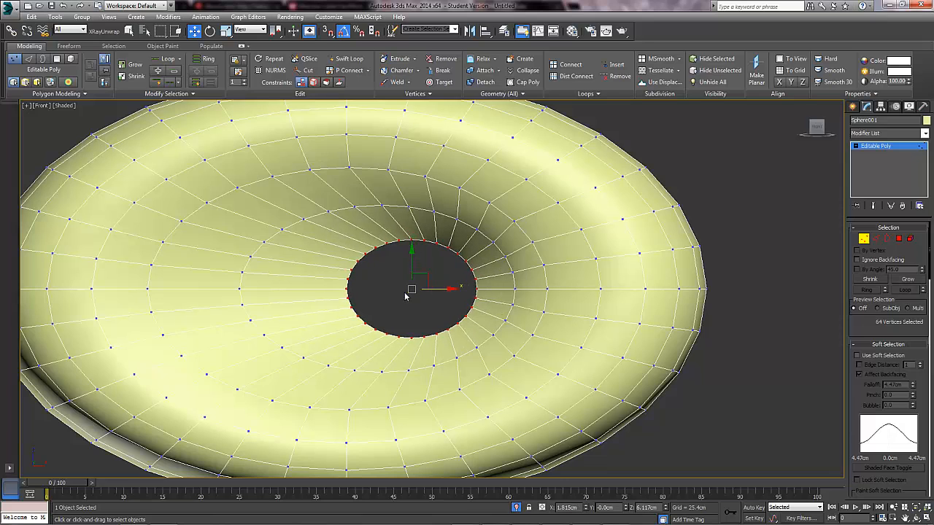
- Leave vertex editing of the lamp base and show the whole shape in a maximized perspective view
scroll(407, 296, down, 2)
click(639, 332)
click(864, 239)
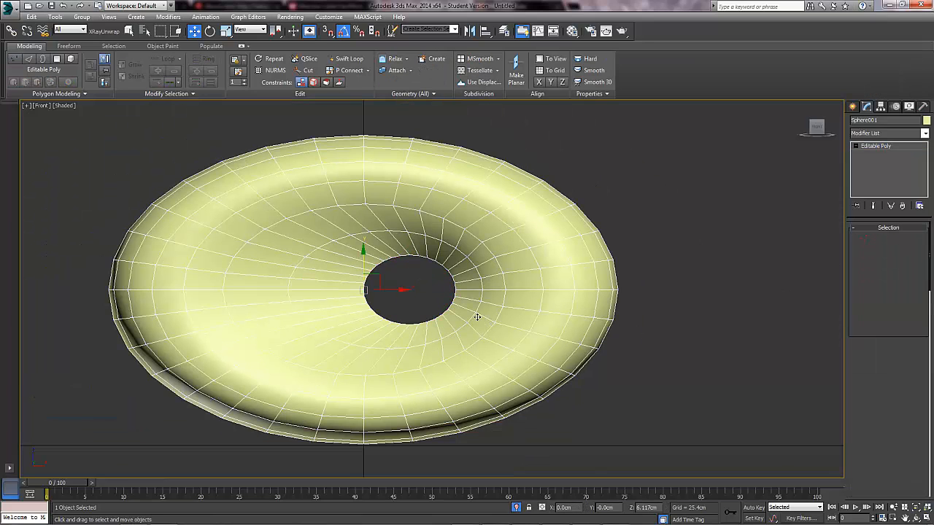
key(alt+w)
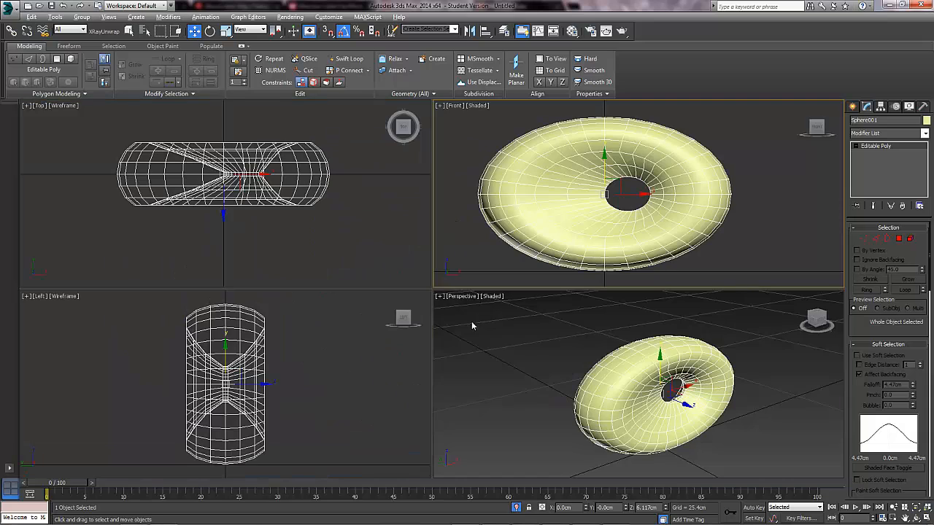
right_click(540, 363)
key(alt+w)
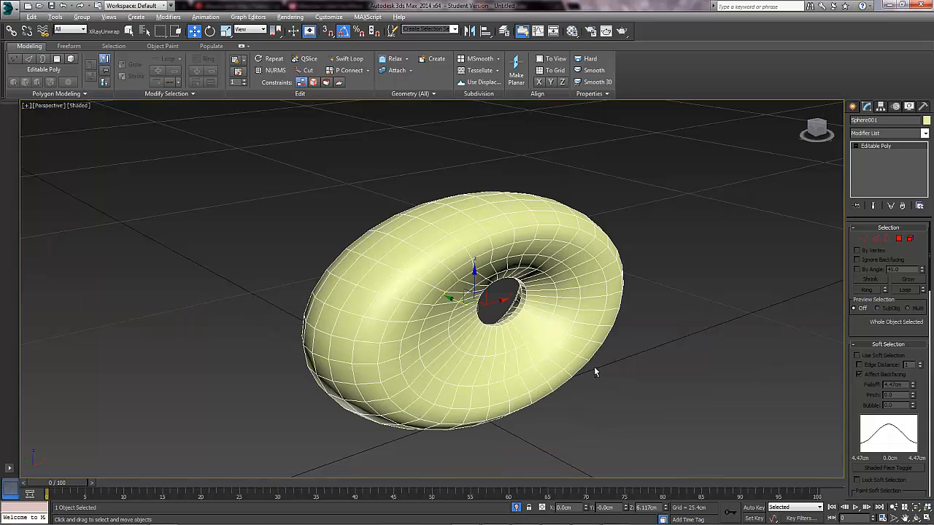
key(alt+w)
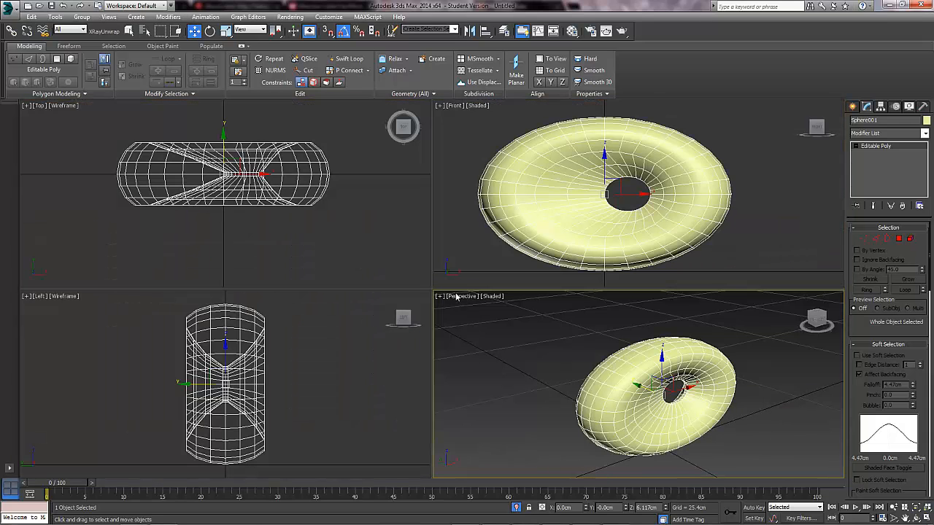
key(alt+w)
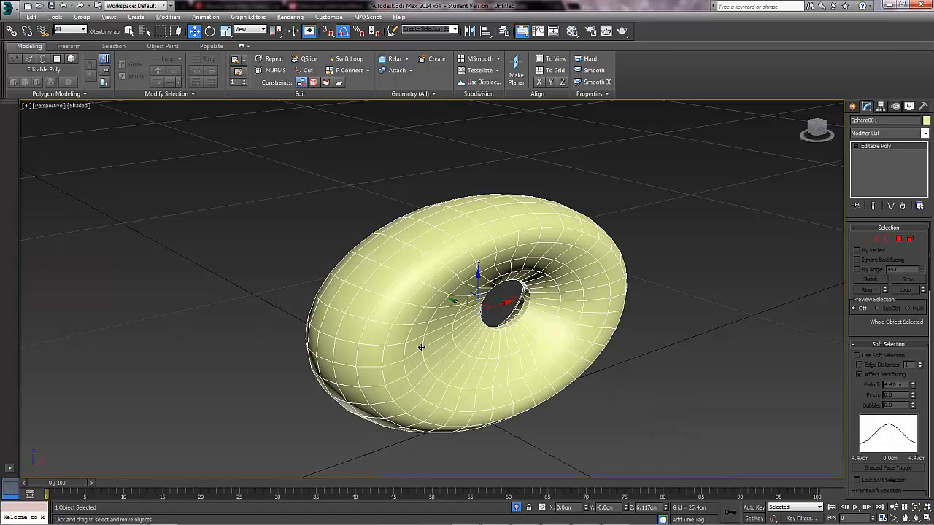
- Deselect the lamp base, orbit to frame it from a lower, more frontal angle, and create a camera from that view
click(673, 308)
alt+middle_drag(673, 308, 535, 333)
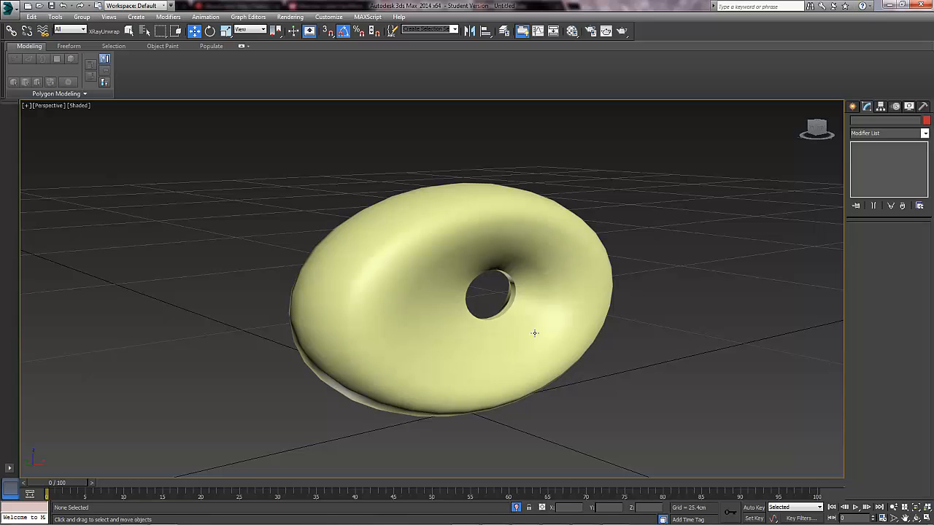
key(ctrl+c)
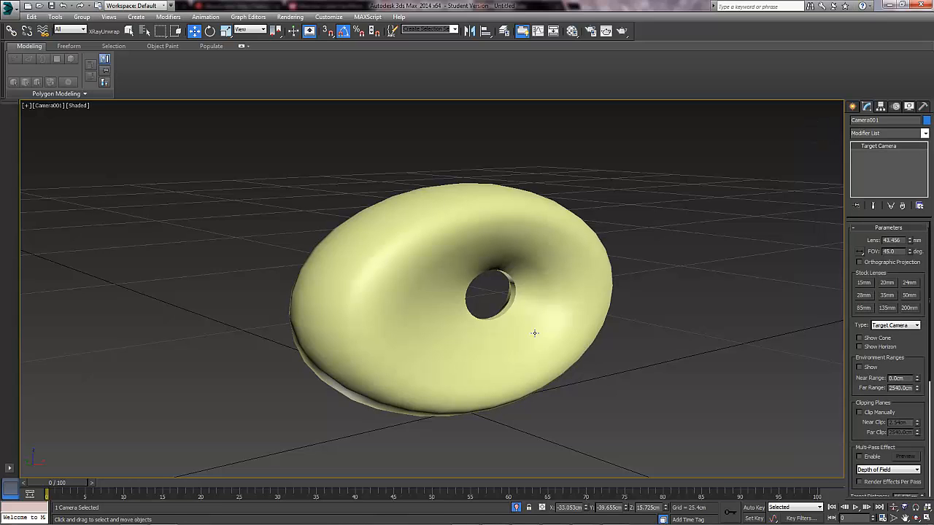
- Hide the new target camera from the perspective view and return to looking through it
key(p)
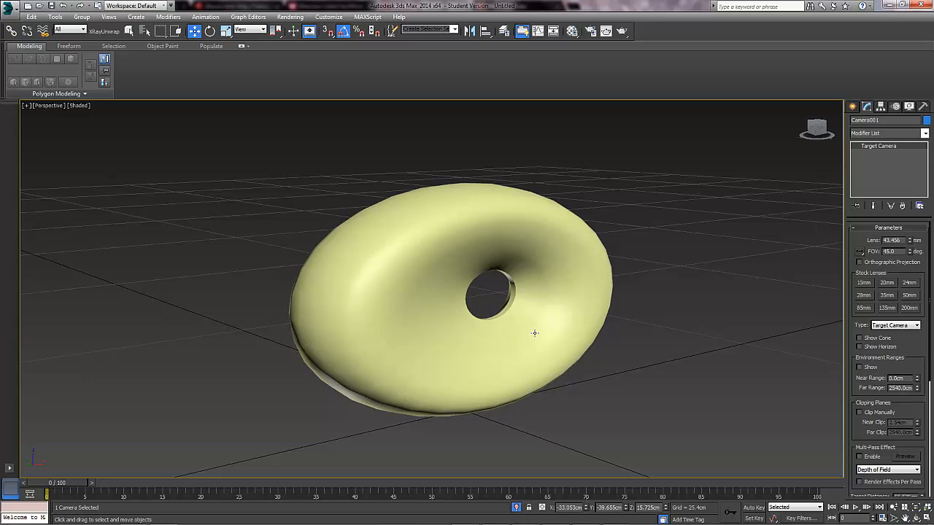
scroll(535, 333, down, 6)
alt+middle_drag(562, 336, 495, 338)
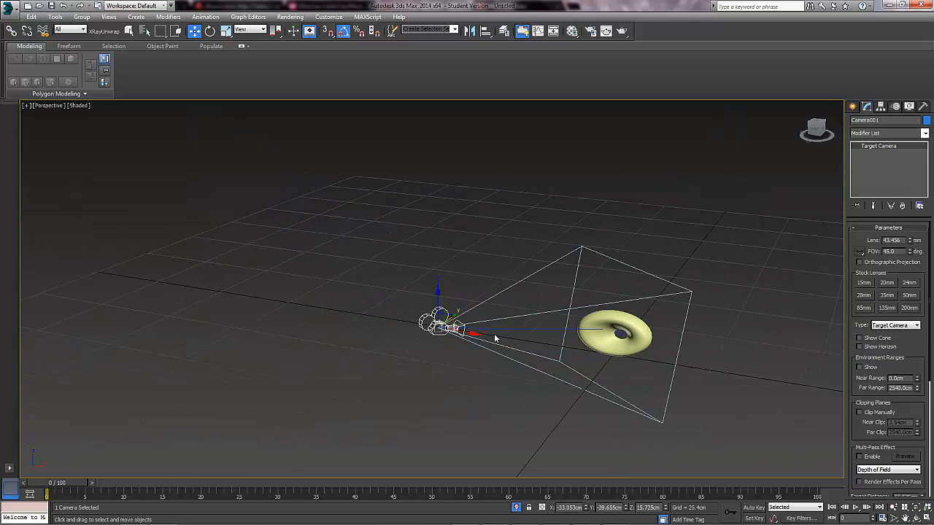
right_click(439, 318)
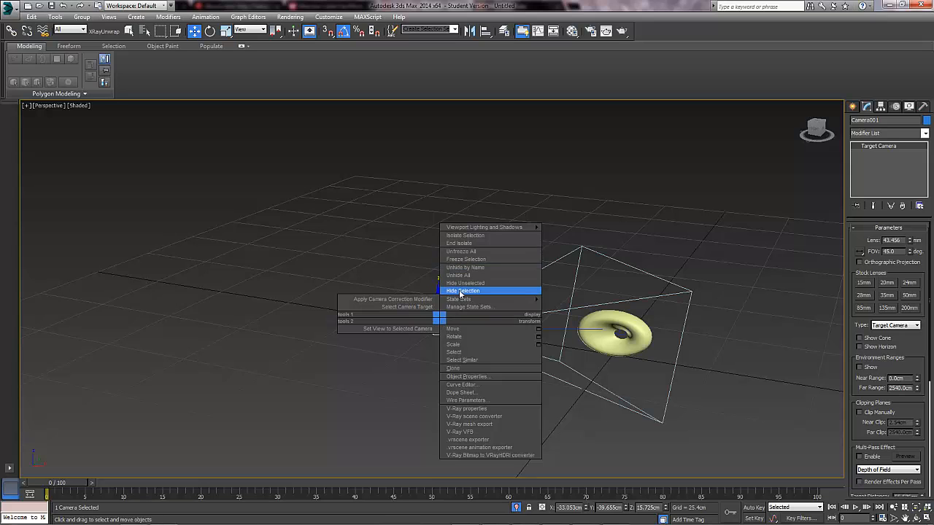
click(460, 290)
key(c)
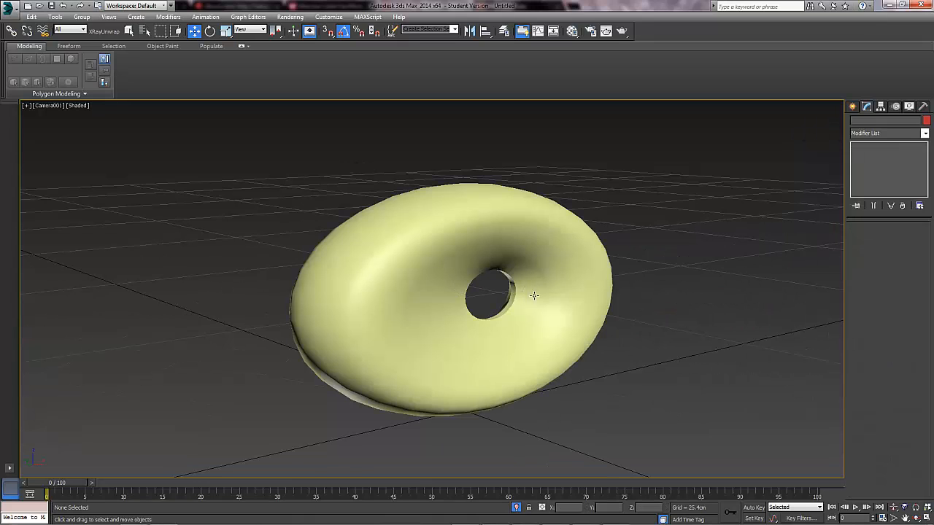